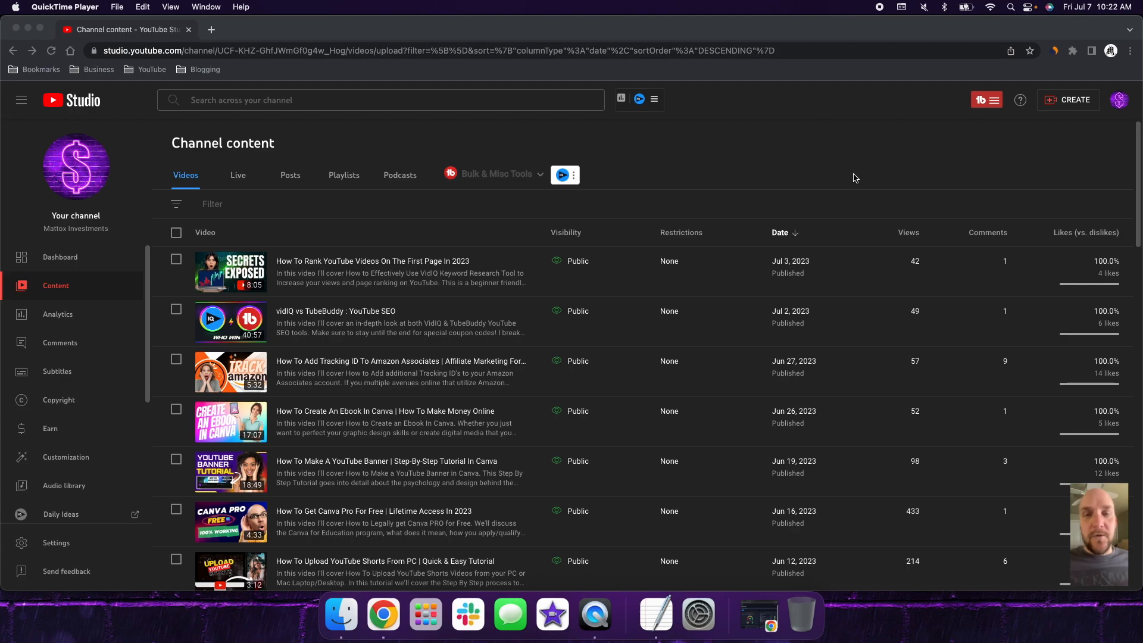
- Open the Keyword Explorer tool from the TubeBuddy extension
{"action": "left_click", "coordinate": [994, 105]}
{"action": "left_click", "coordinate": [993, 105]}
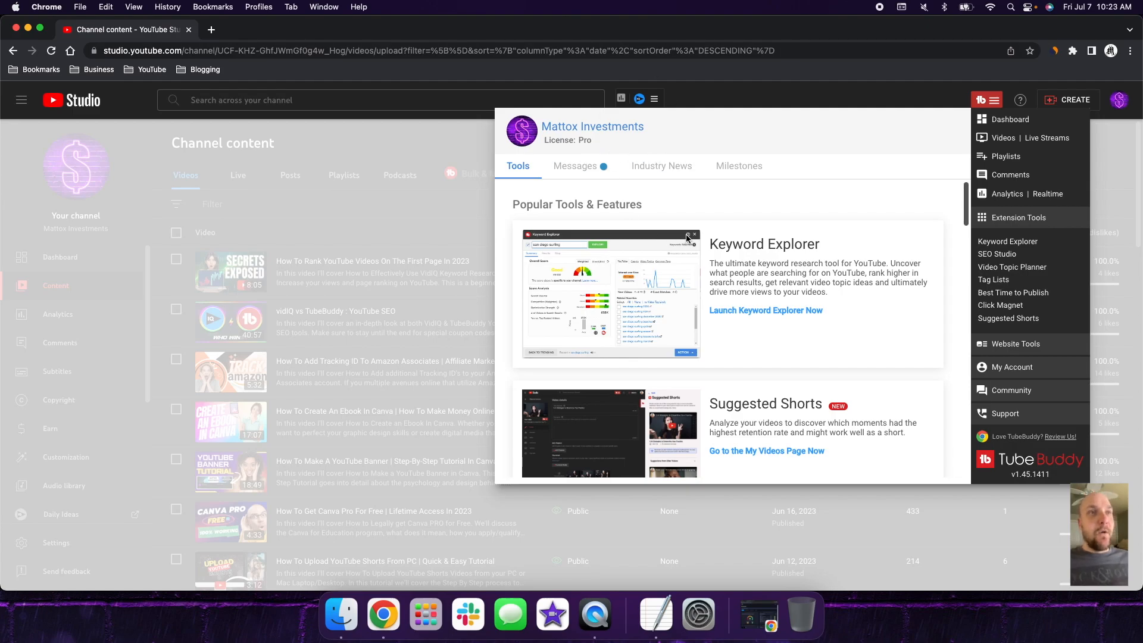
{"action": "left_click", "coordinate": [1010, 245]}
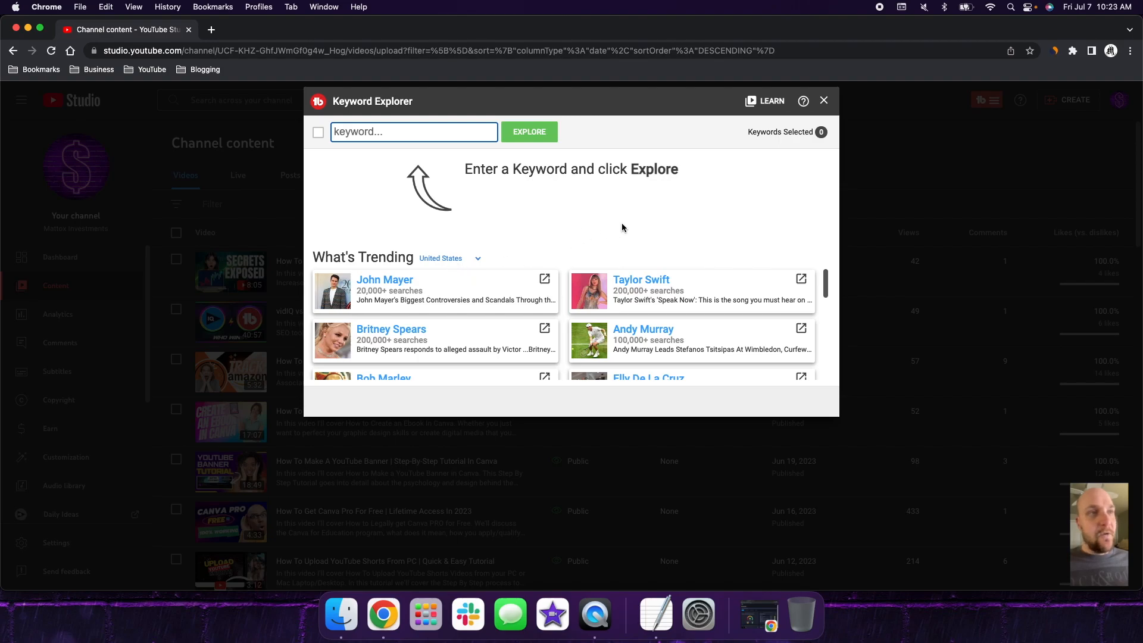
- Look through the trending topics for the United States in search of a keyword idea
{"action": "scroll", "coordinate": [623, 293], "scroll_direction": "down", "scroll_amount": 2}
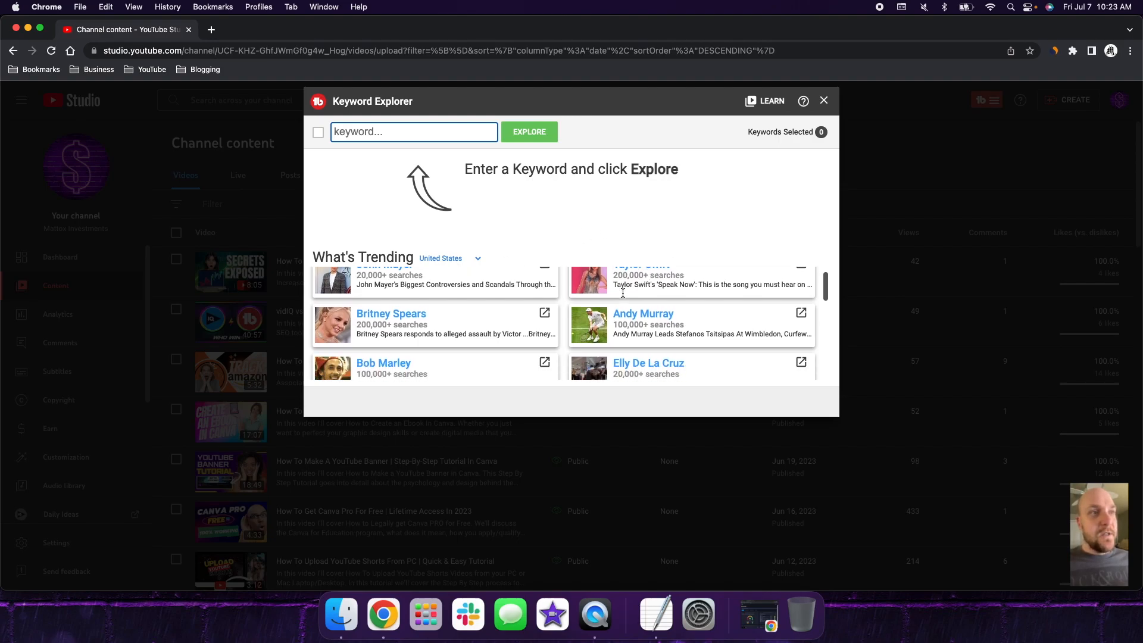
{"action": "scroll", "coordinate": [622, 293], "scroll_direction": "down", "scroll_amount": 5}
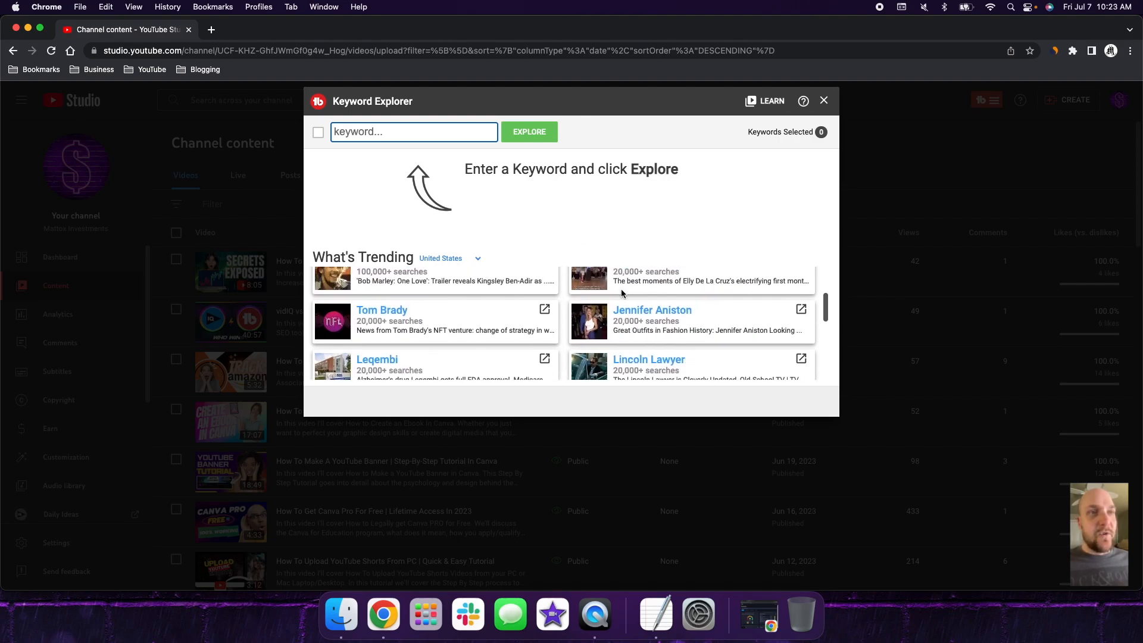
{"action": "scroll", "coordinate": [620, 291], "scroll_direction": "down", "scroll_amount": 4}
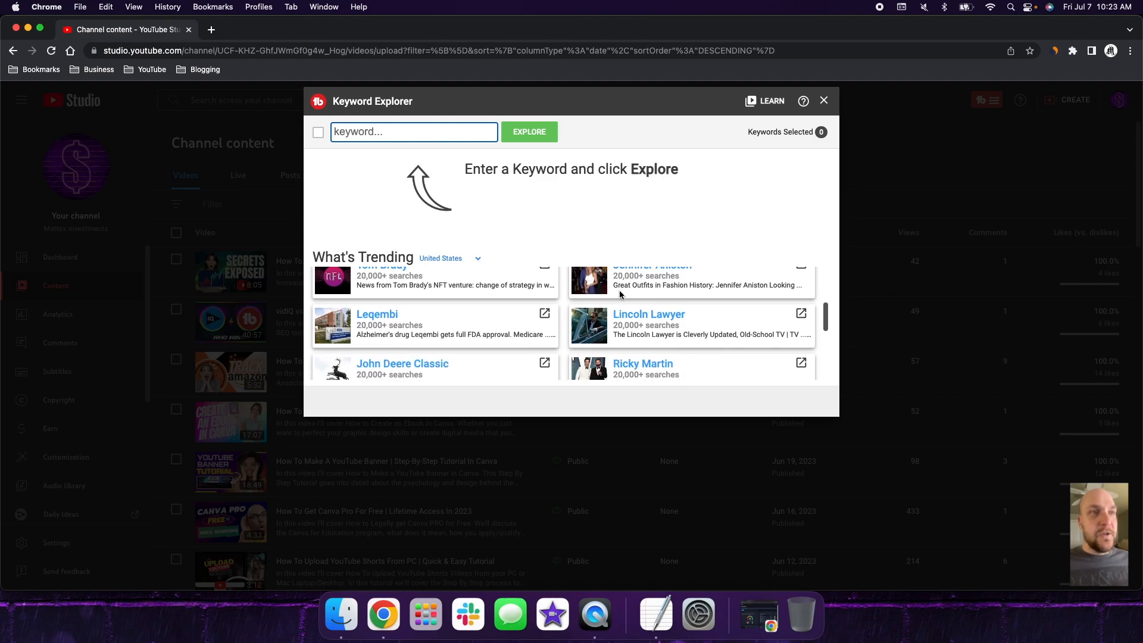
{"action": "scroll", "coordinate": [621, 296], "scroll_direction": "down", "scroll_amount": 3}
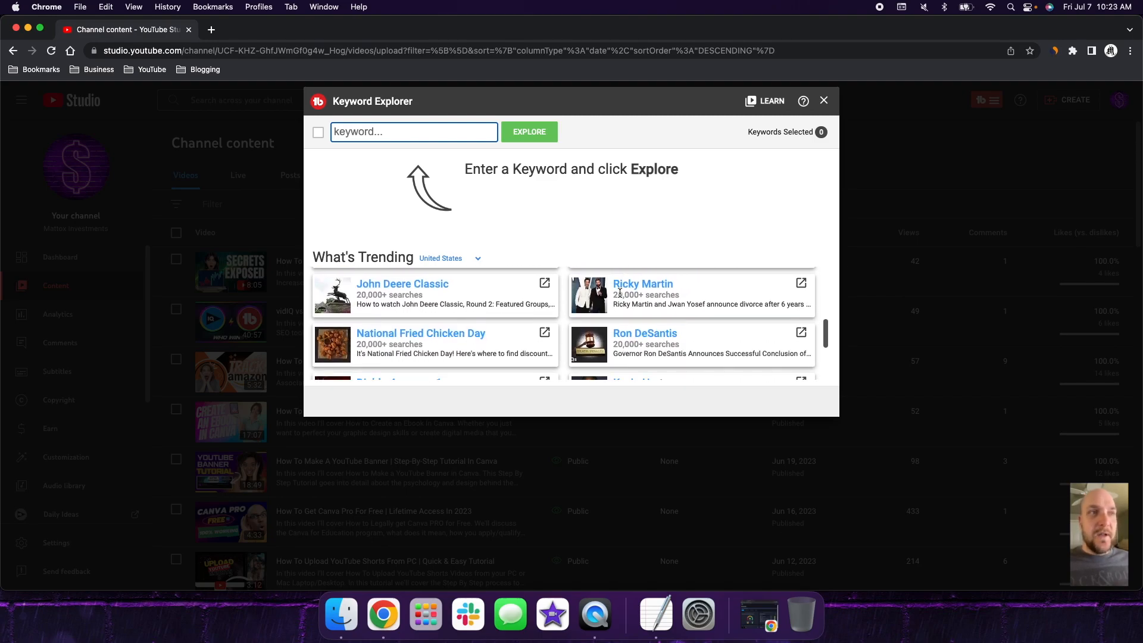
{"action": "scroll", "coordinate": [666, 307], "scroll_direction": "up", "scroll_amount": 3}
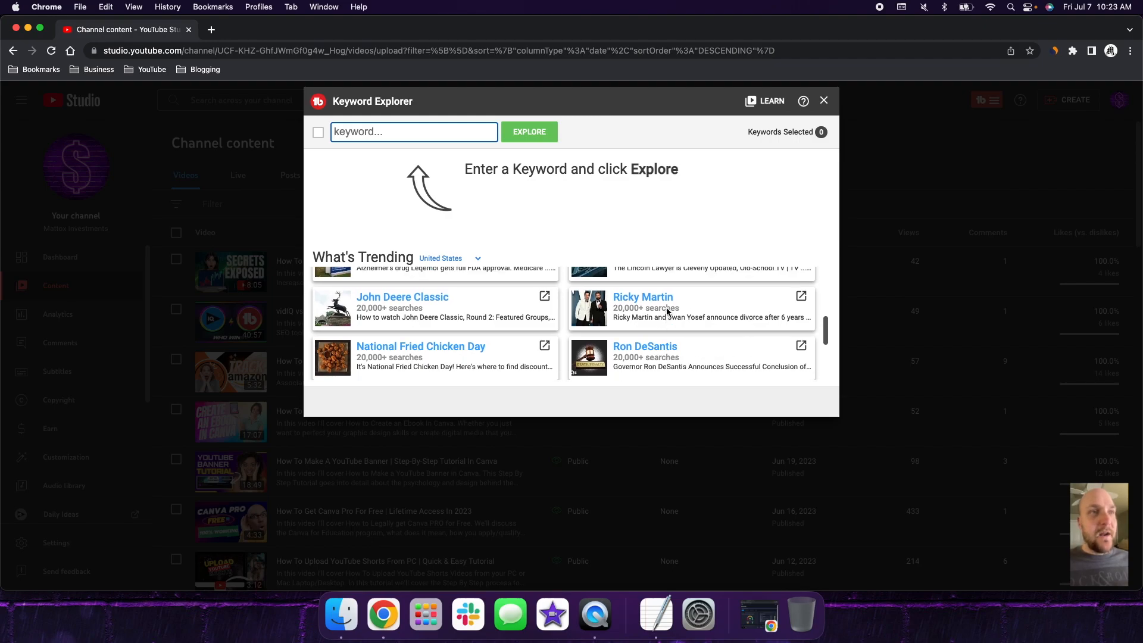
{"action": "scroll", "coordinate": [670, 308], "scroll_direction": "down", "scroll_amount": 3}
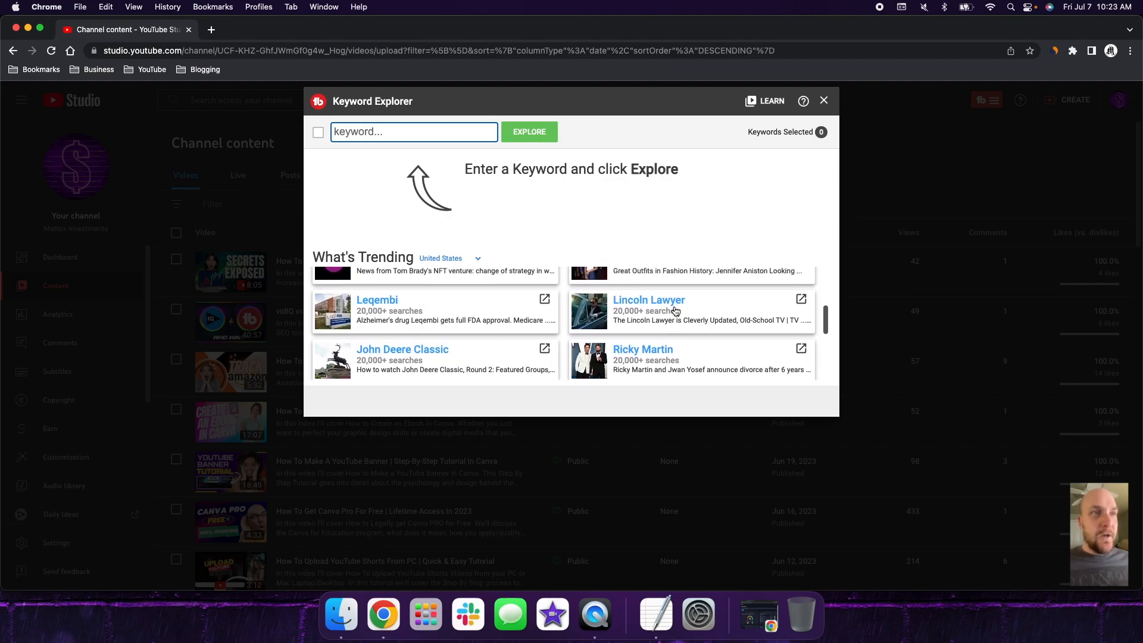
{"action": "scroll", "coordinate": [674, 308], "scroll_direction": "down", "scroll_amount": 3}
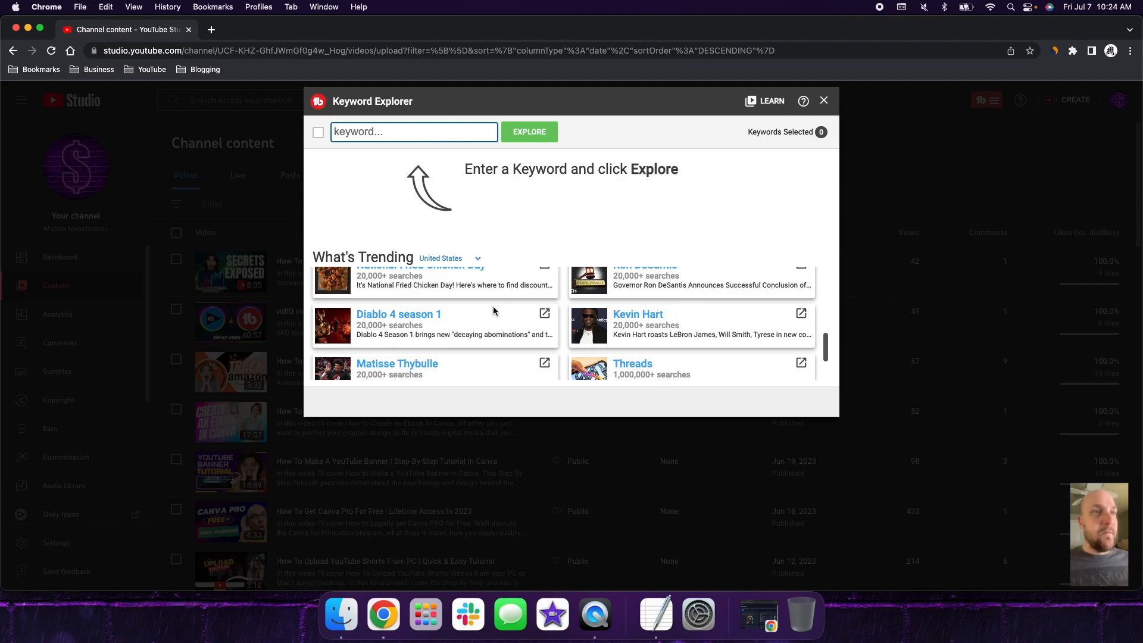
{"action": "scroll", "coordinate": [493, 308], "scroll_direction": "down", "scroll_amount": 1}
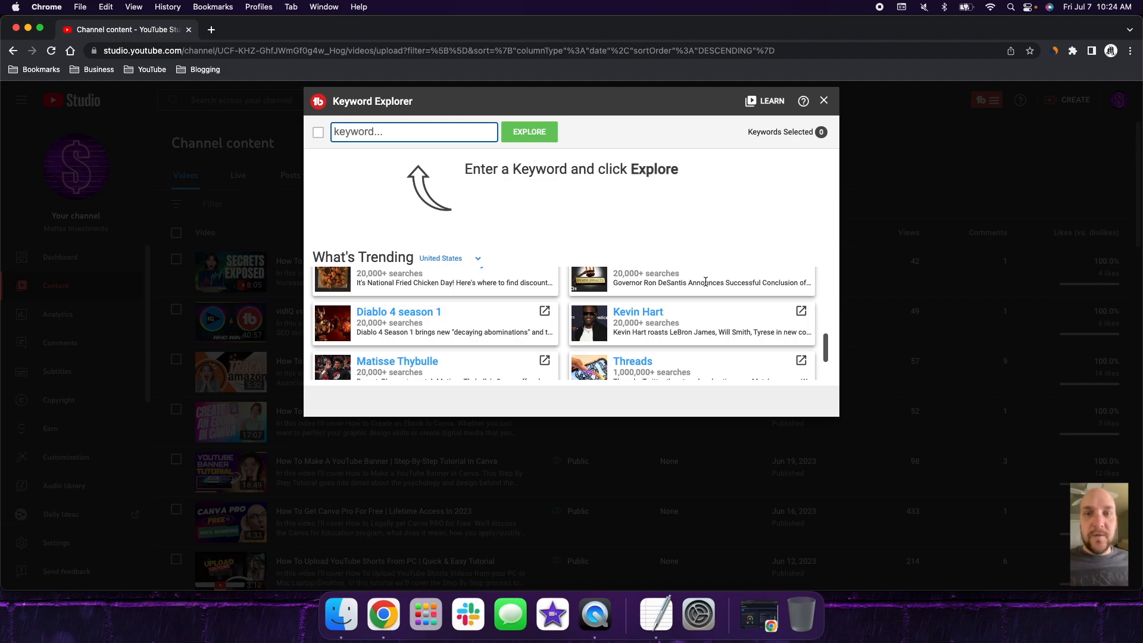
{"action": "scroll", "coordinate": [705, 282], "scroll_direction": "up", "scroll_amount": 5}
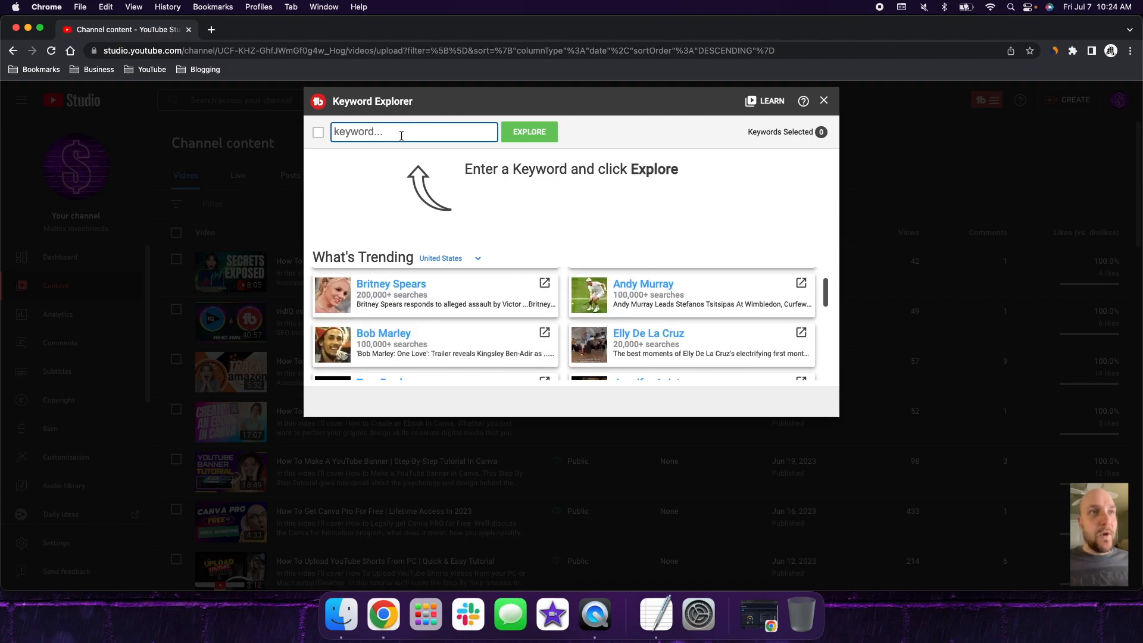
- Explore the keyword "threads" and compare its unweighted and weighted overall scores
{"action": "type", "text": "threads"}
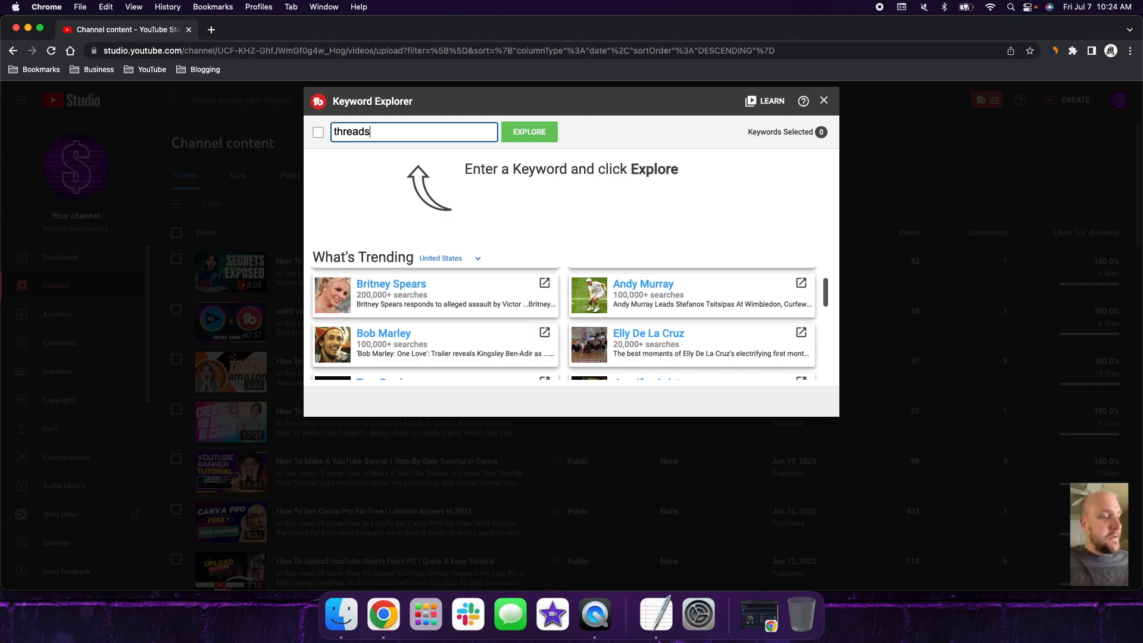
{"action": "key", "text": "Return"}
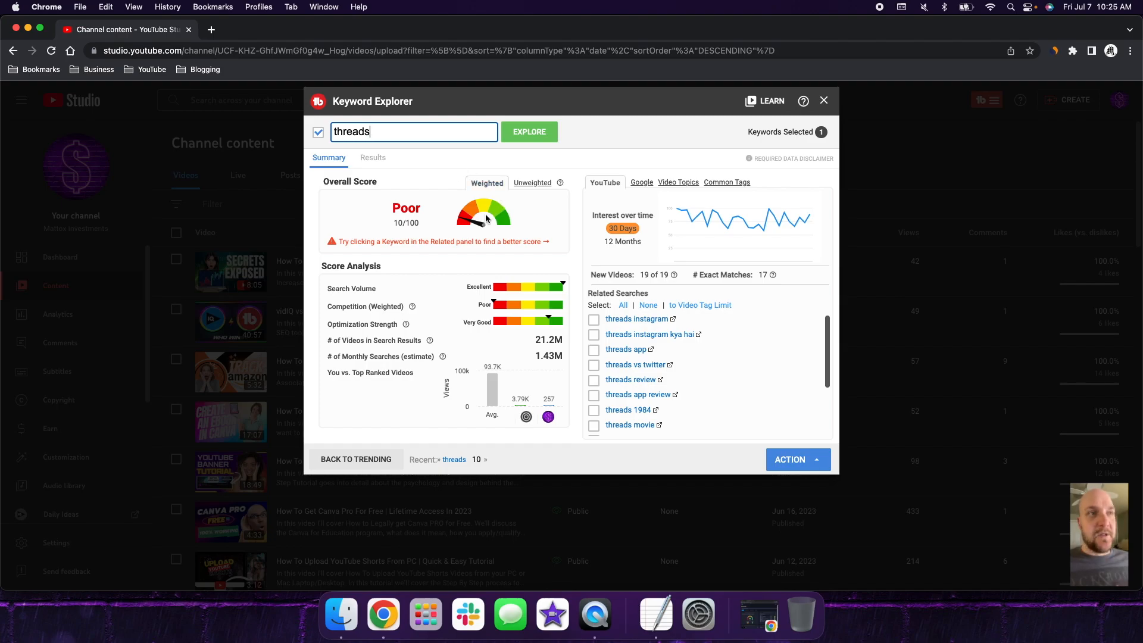
{"action": "left_click", "coordinate": [536, 184]}
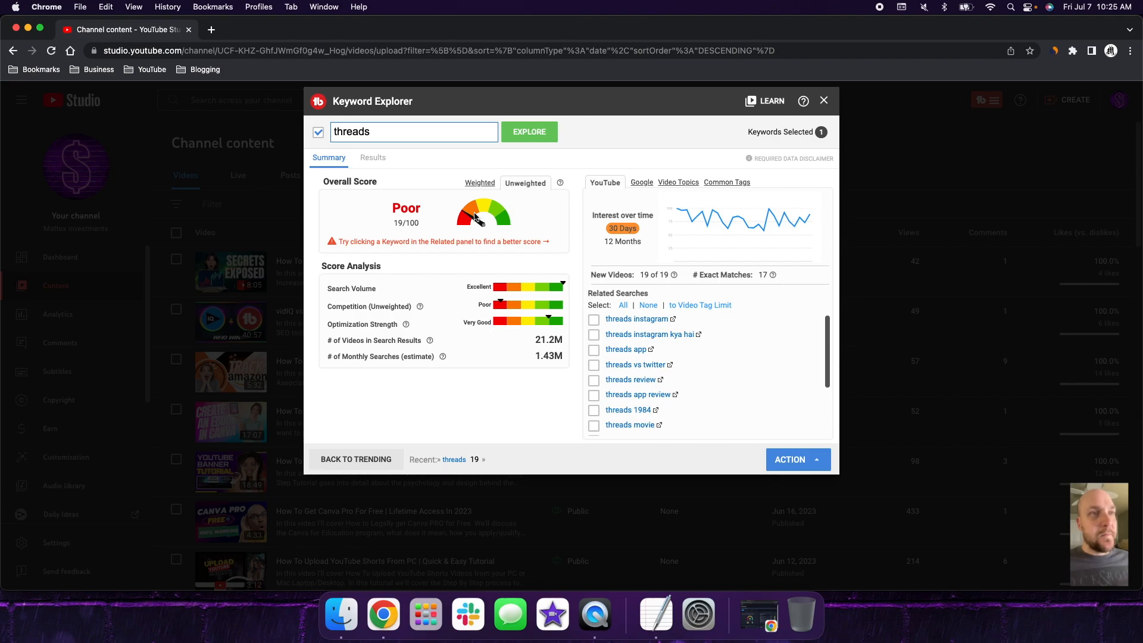
{"action": "left_click", "coordinate": [479, 182]}
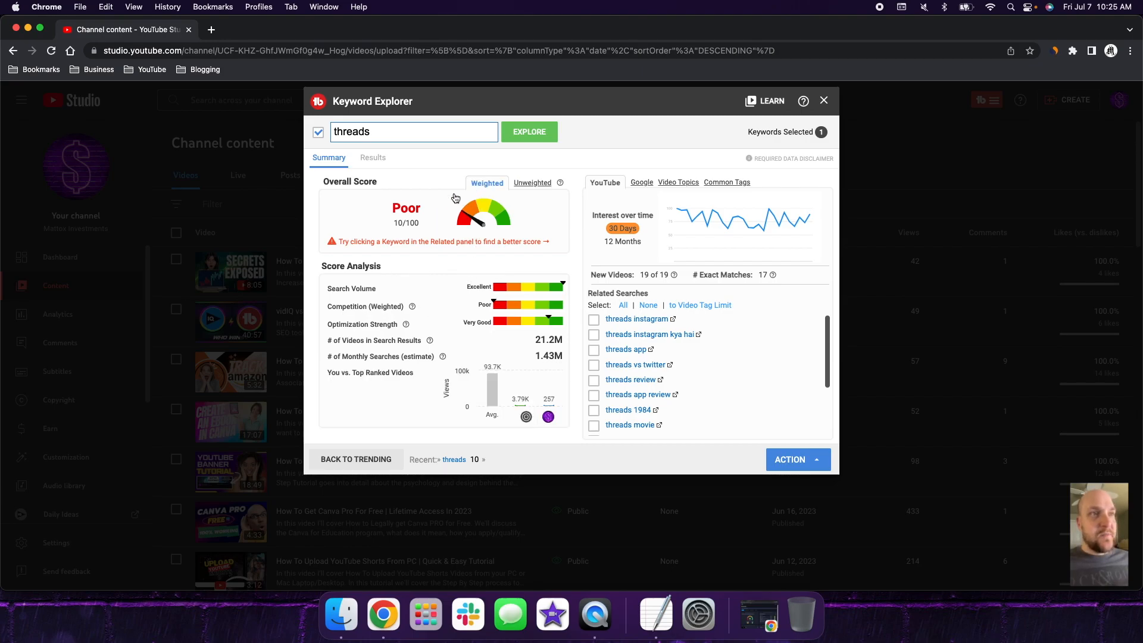
- Examine the score analysis for "threads", including search volume, competition and number of videos, plus its YouTube interest over time
{"action": "left_click_drag", "start_coordinate": [332, 289], "coordinate": [368, 290]}
{"action": "left_click", "coordinate": [368, 289]}
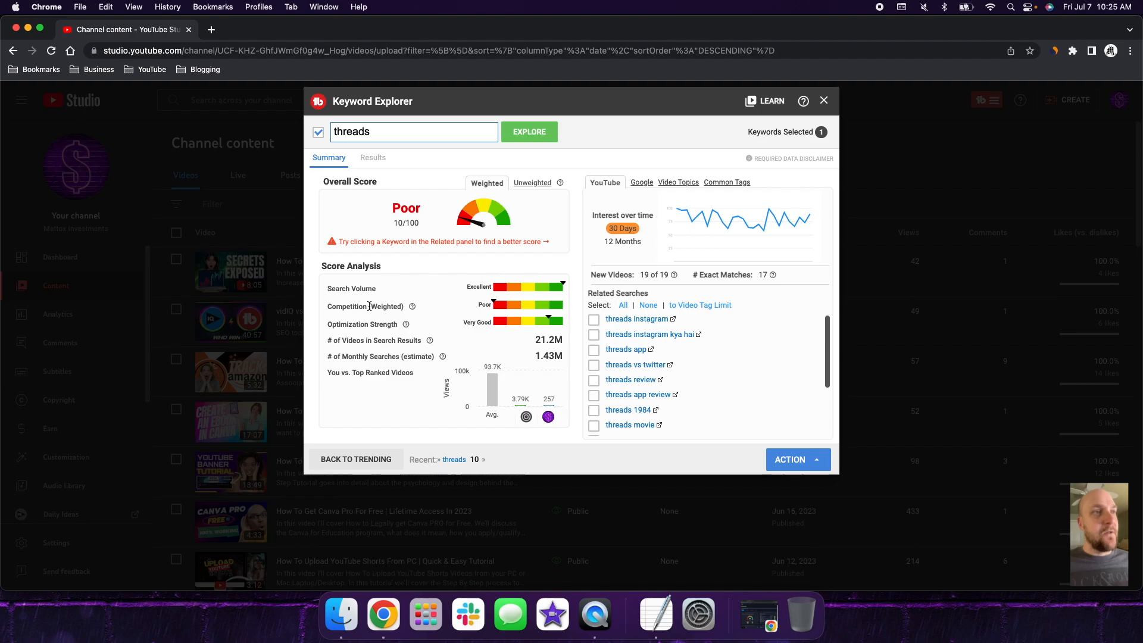
{"action": "mouse_move", "coordinate": [417, 310]}
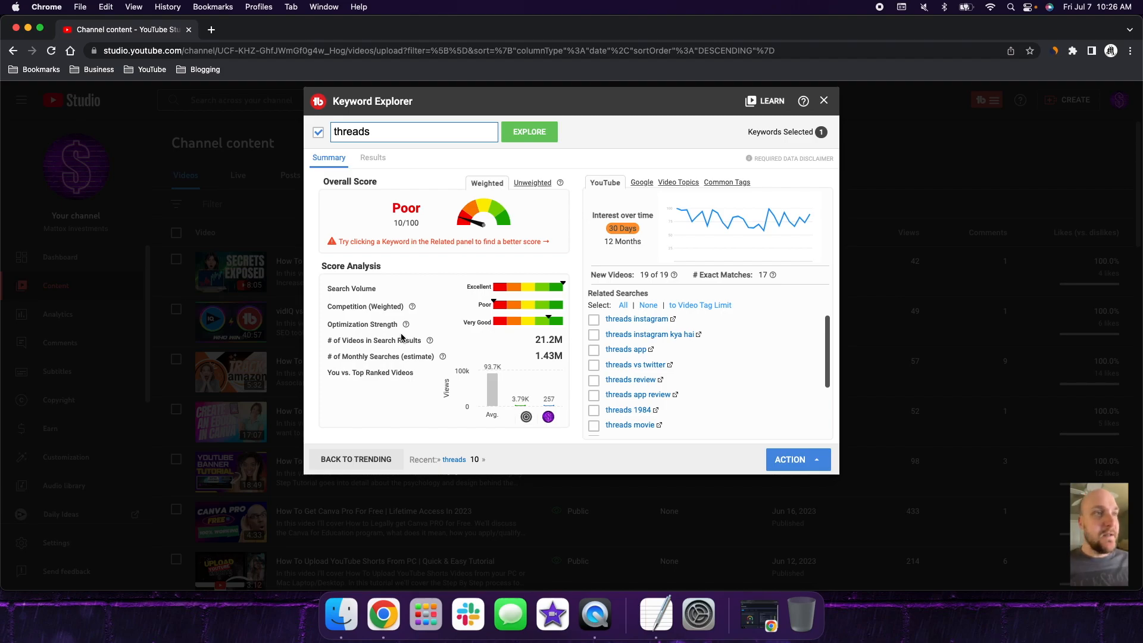
{"action": "left_click_drag", "start_coordinate": [557, 340], "coordinate": [566, 340]}
{"action": "left_click", "coordinate": [553, 340]}
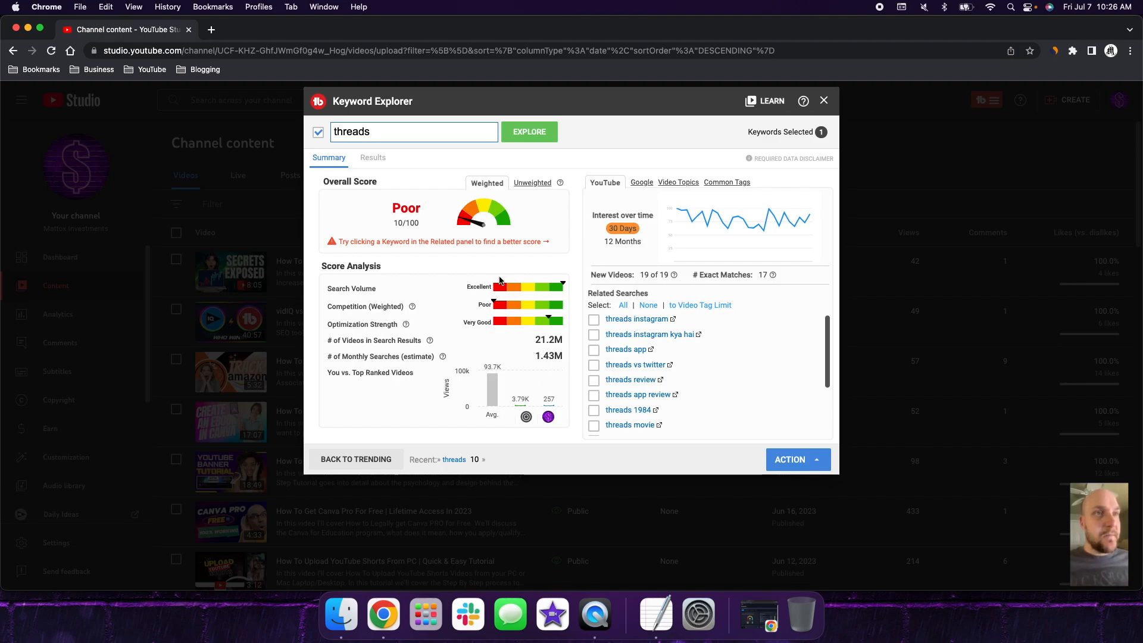
{"action": "mouse_move", "coordinate": [712, 225]}
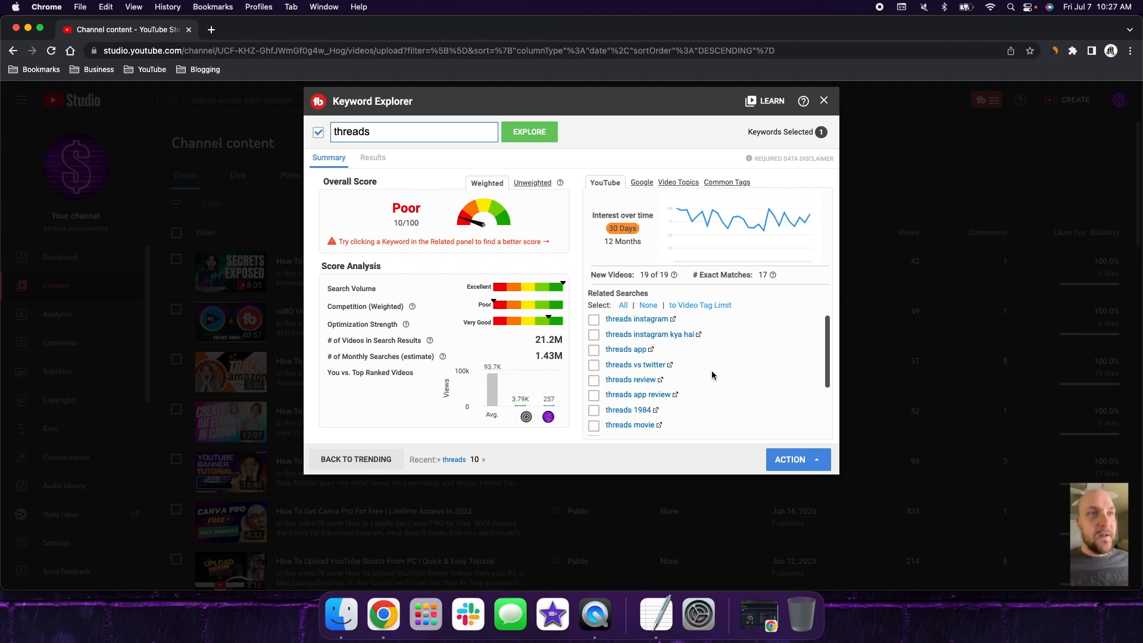
- Explore the related search "threads meta" from the YouTube suggestions for "threads"
{"action": "scroll", "coordinate": [699, 363], "scroll_direction": "down", "scroll_amount": 2}
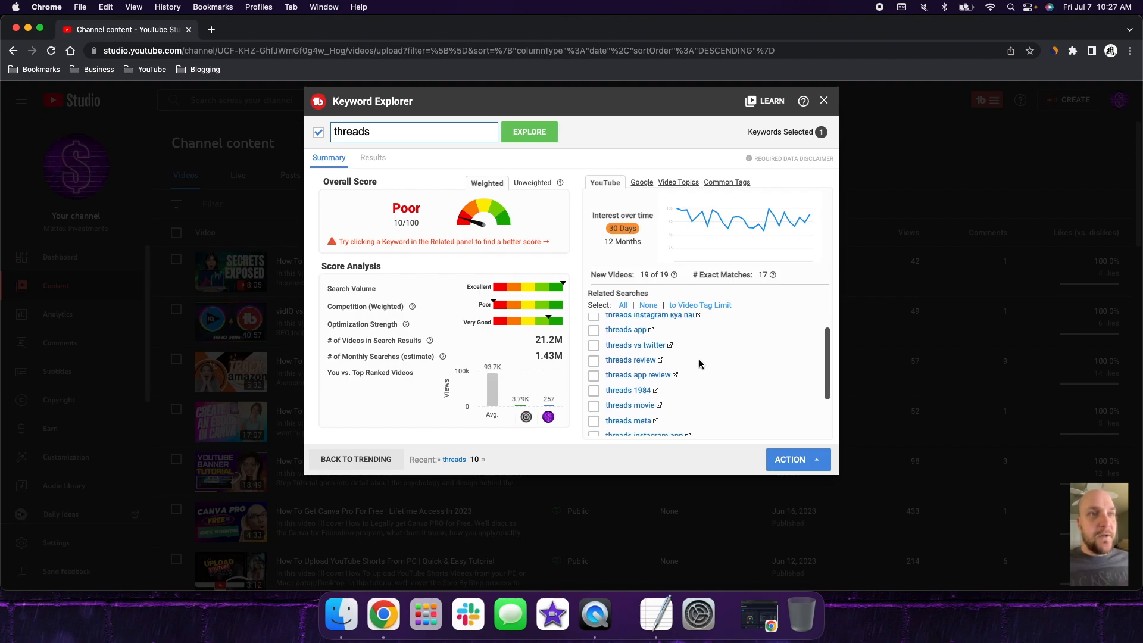
{"action": "scroll", "coordinate": [699, 362], "scroll_direction": "down", "scroll_amount": 3}
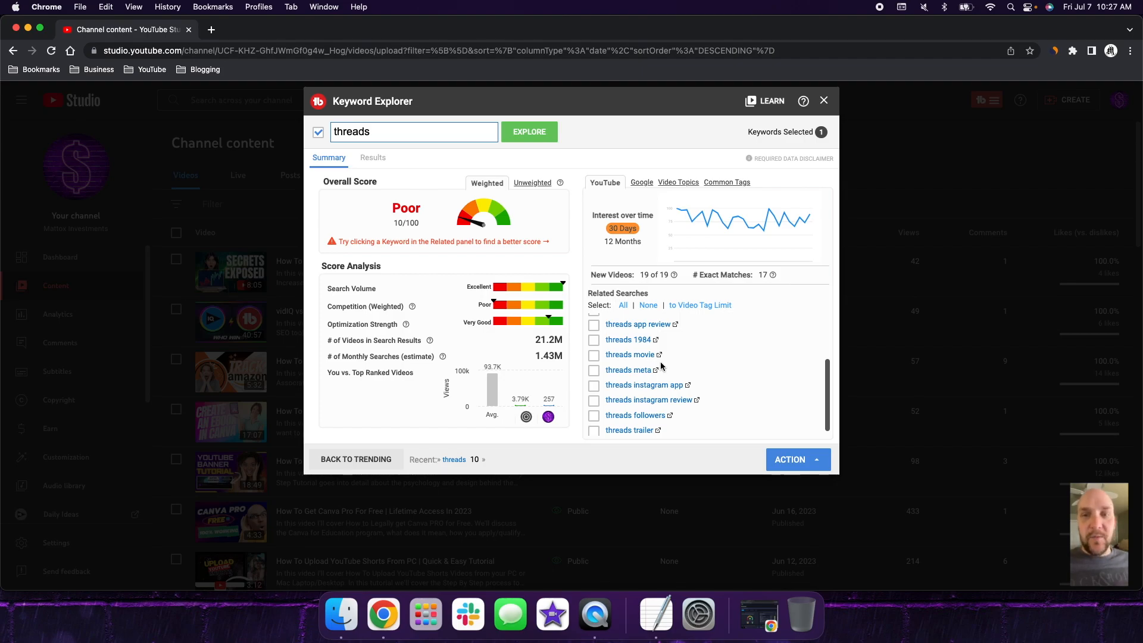
{"action": "left_click", "coordinate": [635, 370]}
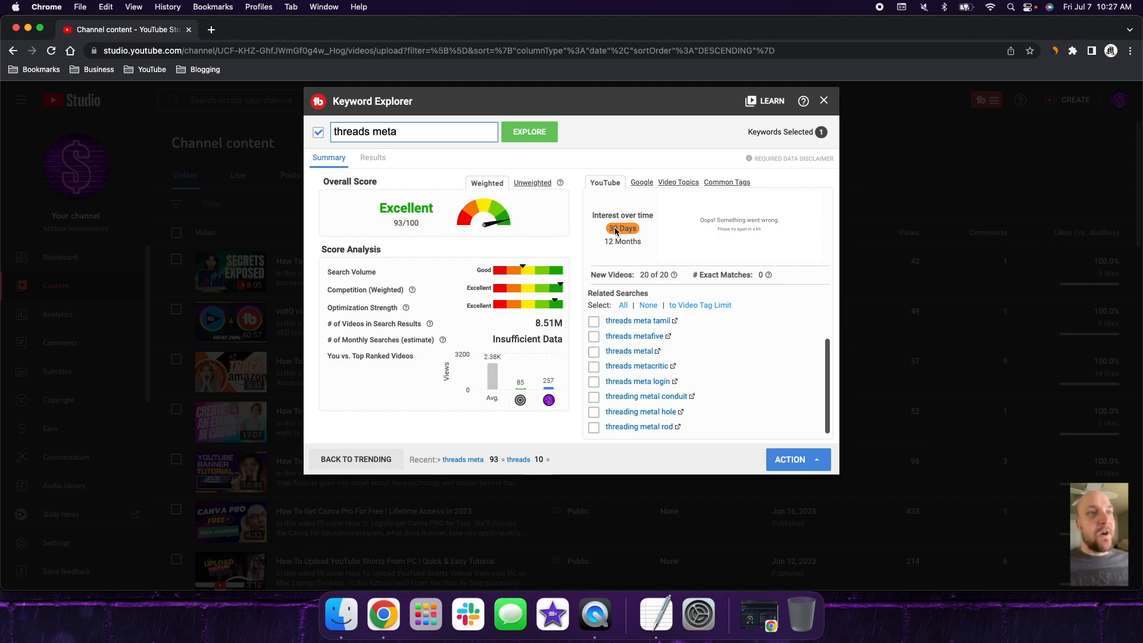
- View the Google data for "threads meta" and inspect its 30-day interest graph
{"action": "left_click", "coordinate": [640, 190]}
{"action": "mouse_move", "coordinate": [679, 258]}
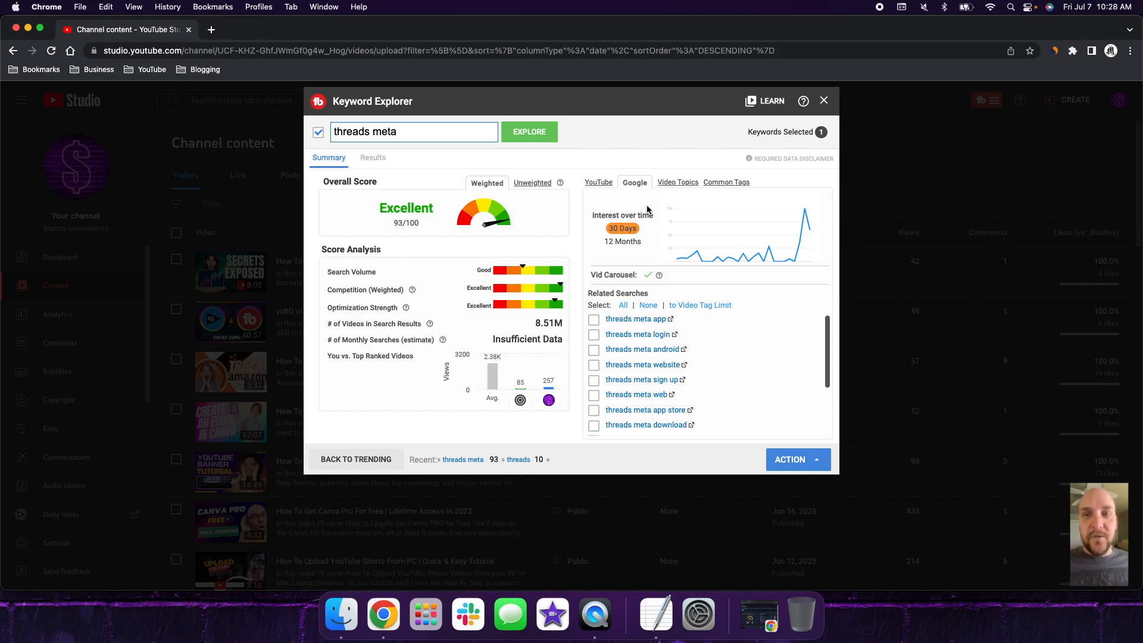
{"action": "mouse_move", "coordinate": [694, 238]}
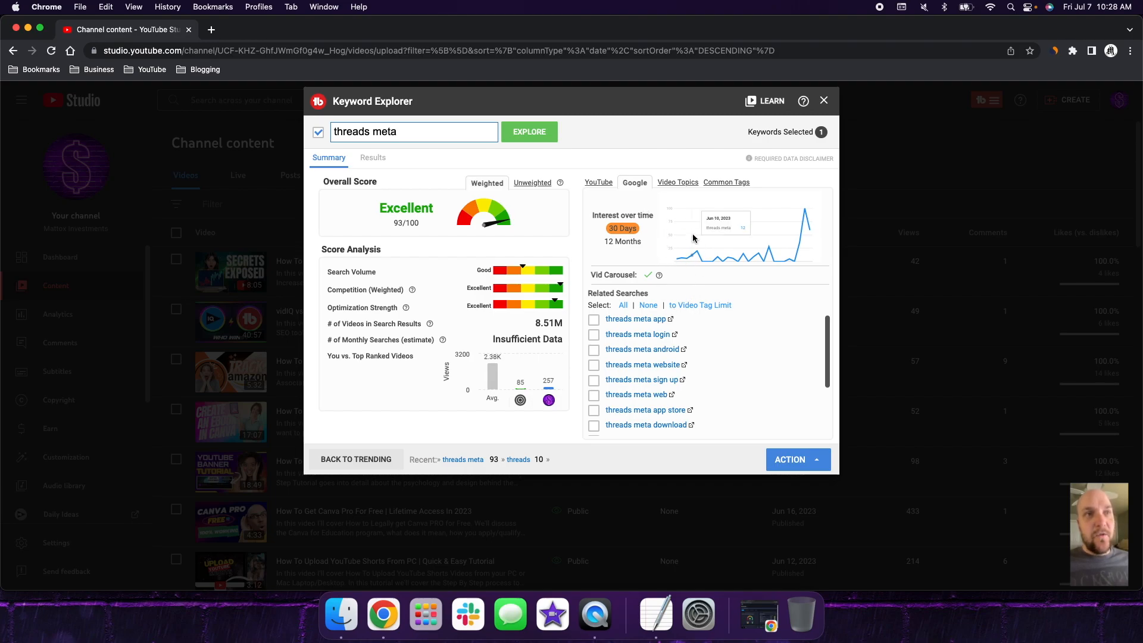
- Review the suggested video topics and the common tags for "threads meta"
{"action": "left_click", "coordinate": [678, 183]}
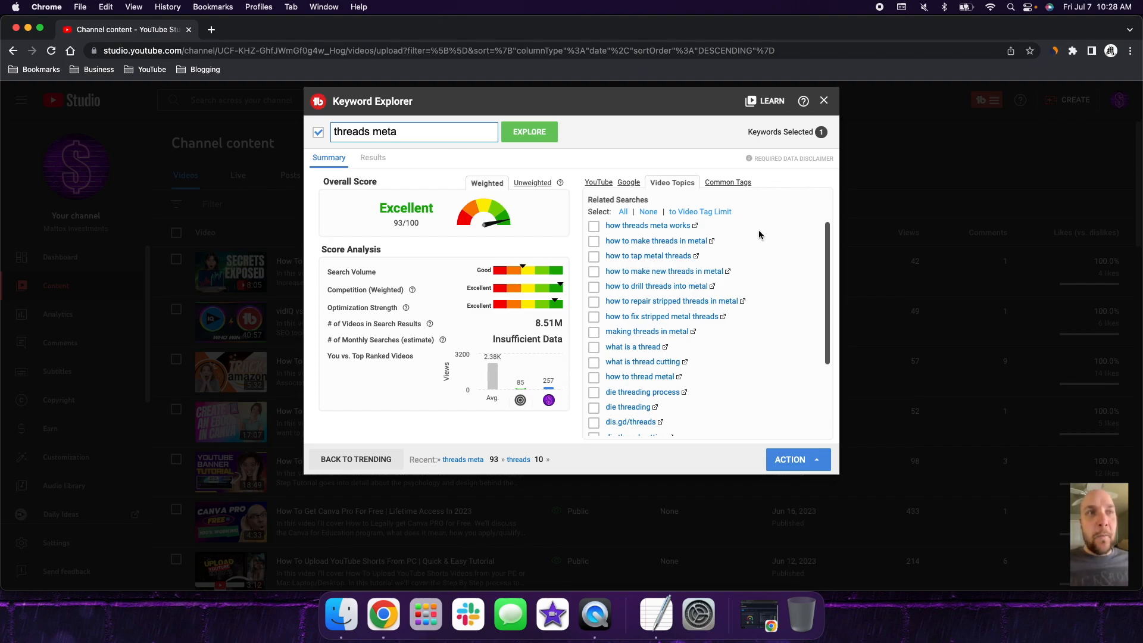
{"action": "scroll", "coordinate": [754, 285], "scroll_direction": "down", "scroll_amount": 3}
{"action": "scroll", "coordinate": [754, 285], "scroll_direction": "down", "scroll_amount": 3}
{"action": "scroll", "coordinate": [754, 285], "scroll_direction": "up", "scroll_amount": 5}
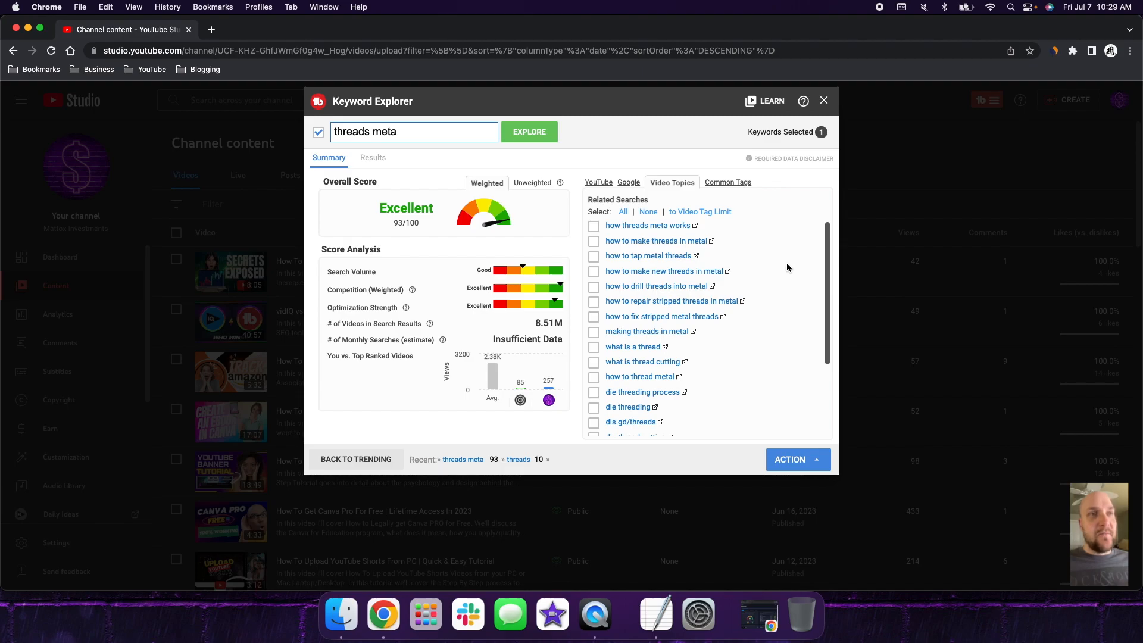
{"action": "left_click", "coordinate": [741, 185]}
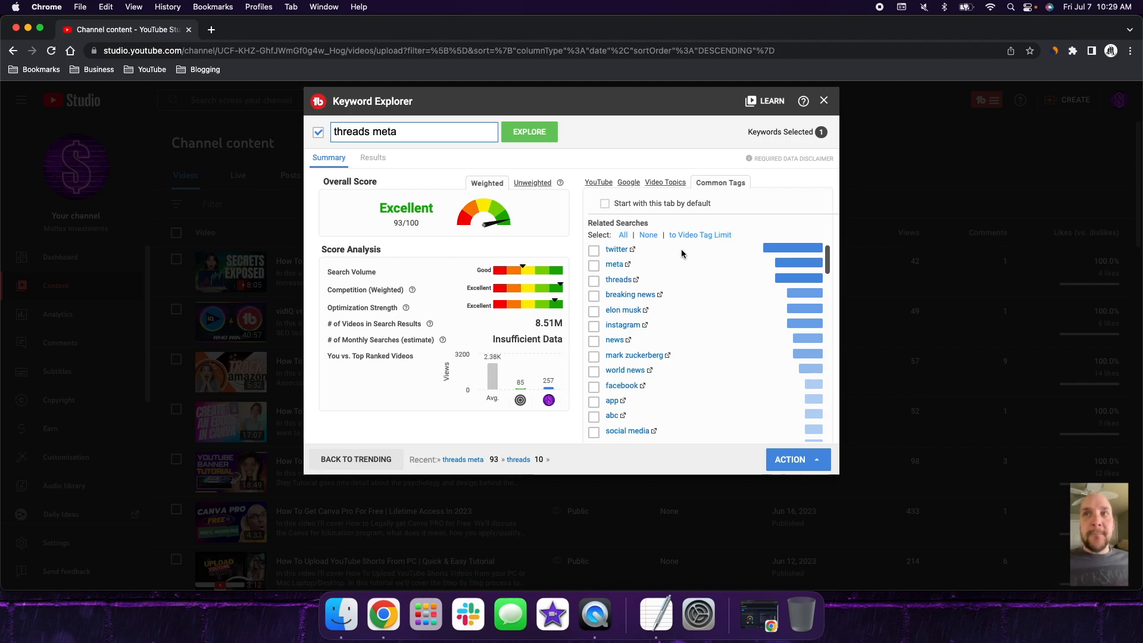
- Examine the top-ranking channels and videos in the search results for "threads meta"
{"action": "left_click", "coordinate": [374, 159]}
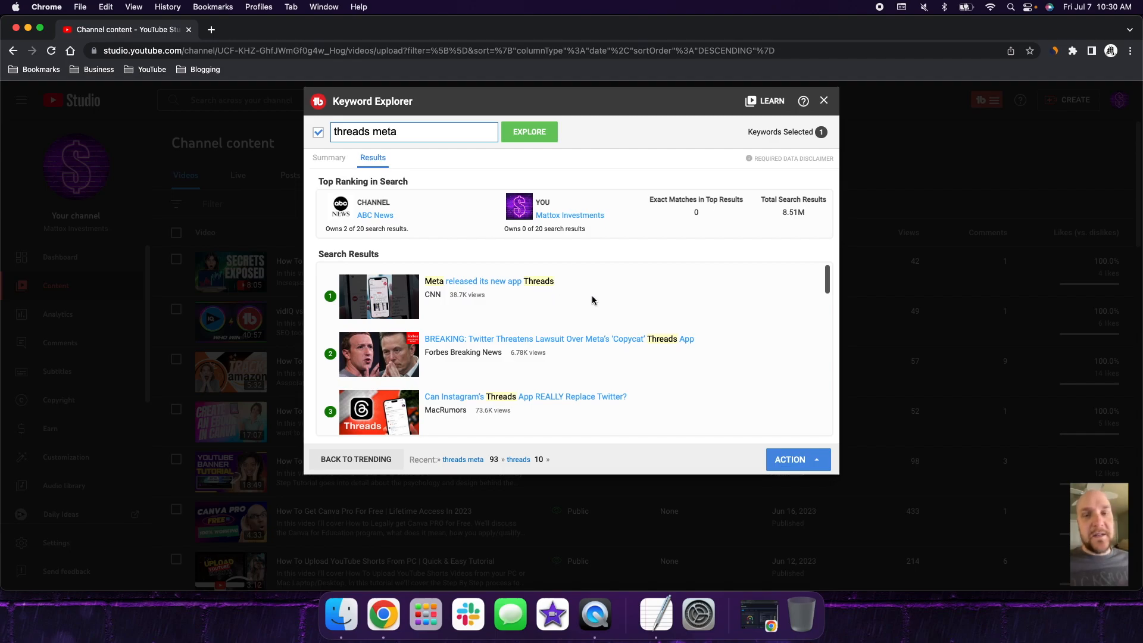
{"action": "scroll", "coordinate": [514, 301], "scroll_direction": "down", "scroll_amount": 1}
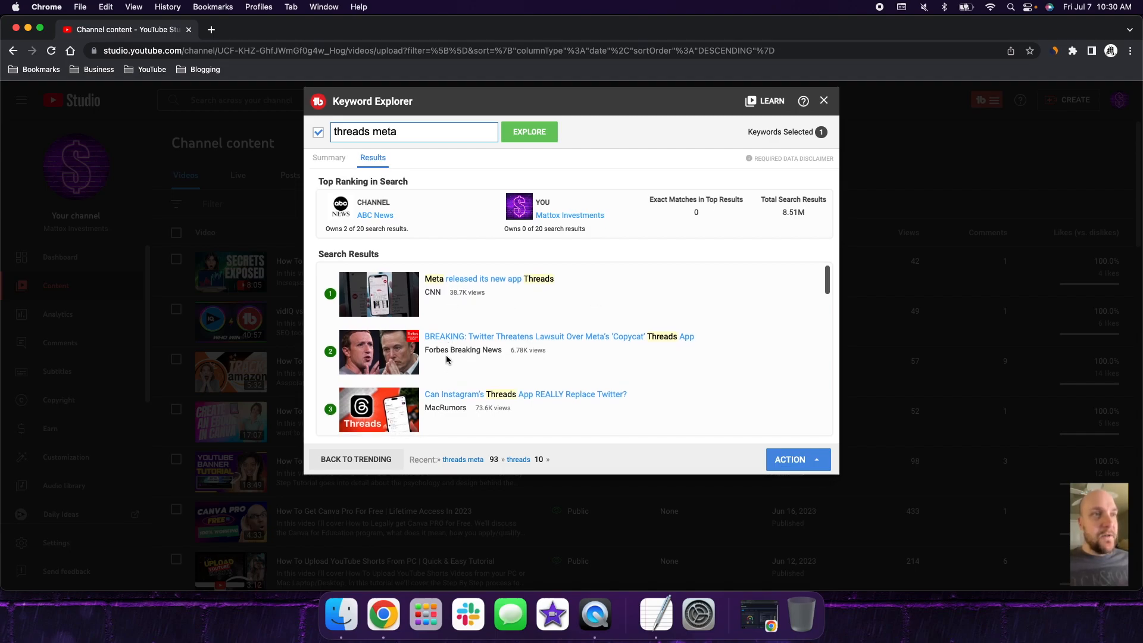
{"action": "scroll", "coordinate": [492, 338], "scroll_direction": "down", "scroll_amount": 1}
{"action": "scroll", "coordinate": [492, 338], "scroll_direction": "down", "scroll_amount": 3}
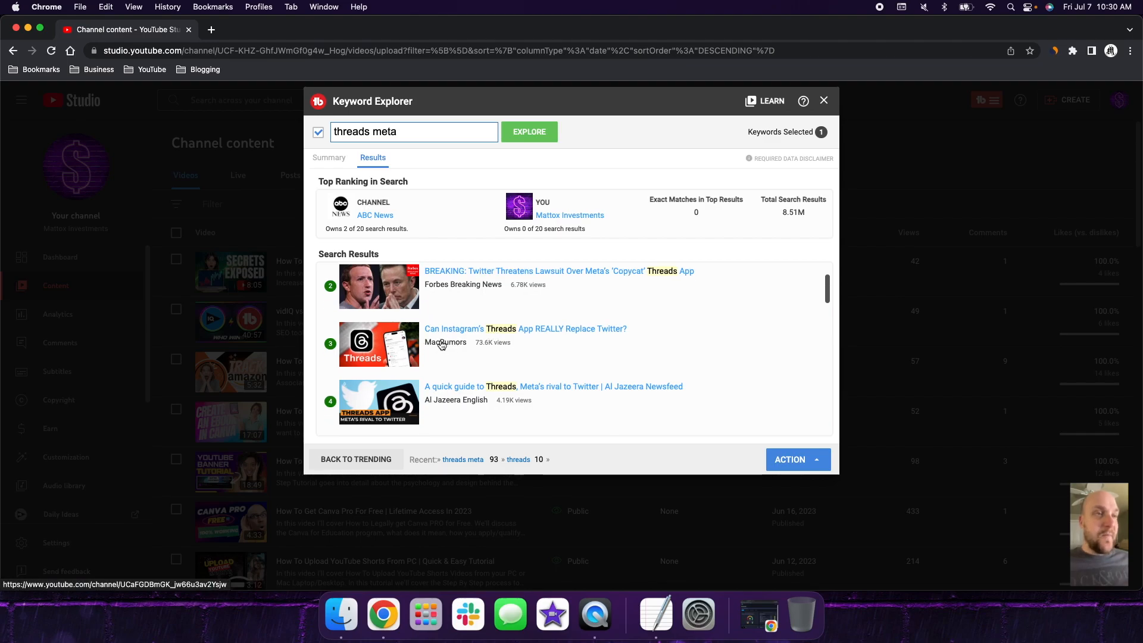
{"action": "scroll", "coordinate": [495, 344], "scroll_direction": "down", "scroll_amount": 4}
{"action": "scroll", "coordinate": [495, 343], "scroll_direction": "down", "scroll_amount": 3}
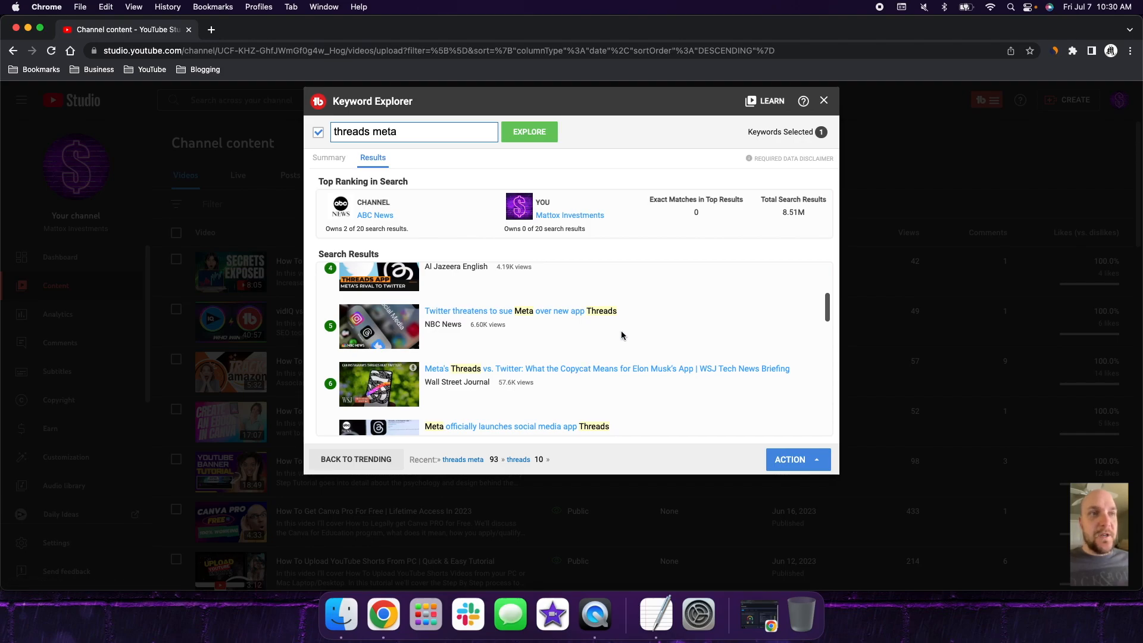
{"action": "scroll", "coordinate": [620, 334], "scroll_direction": "up", "scroll_amount": 5}
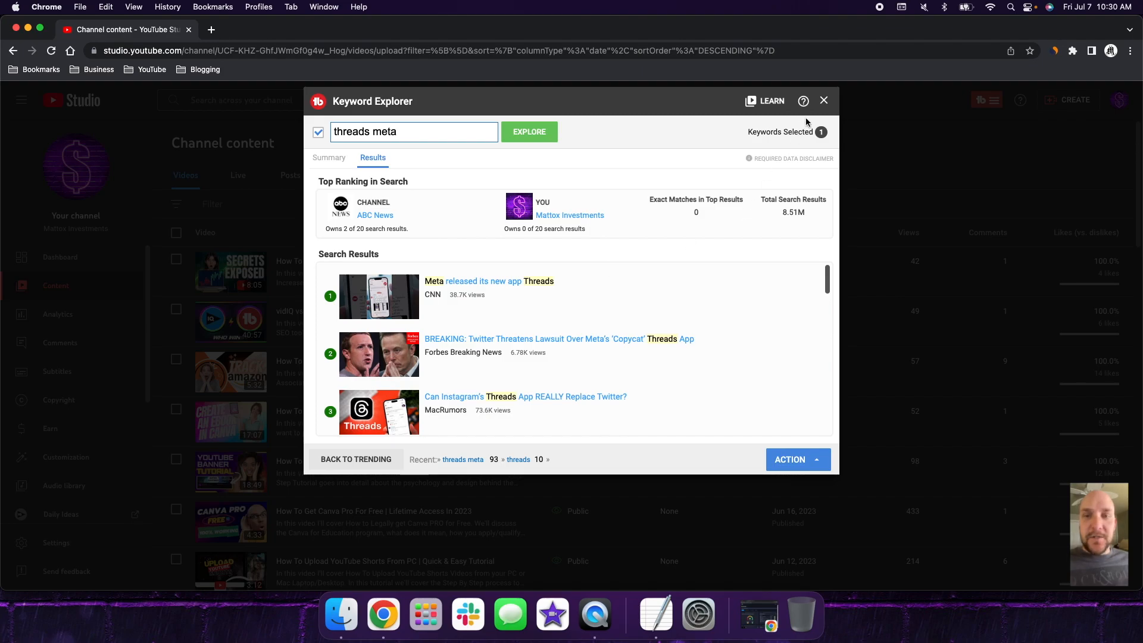
- Close Keyword Explorer and open TubeBuddy's SEO Studio
{"action": "left_click", "coordinate": [824, 102]}
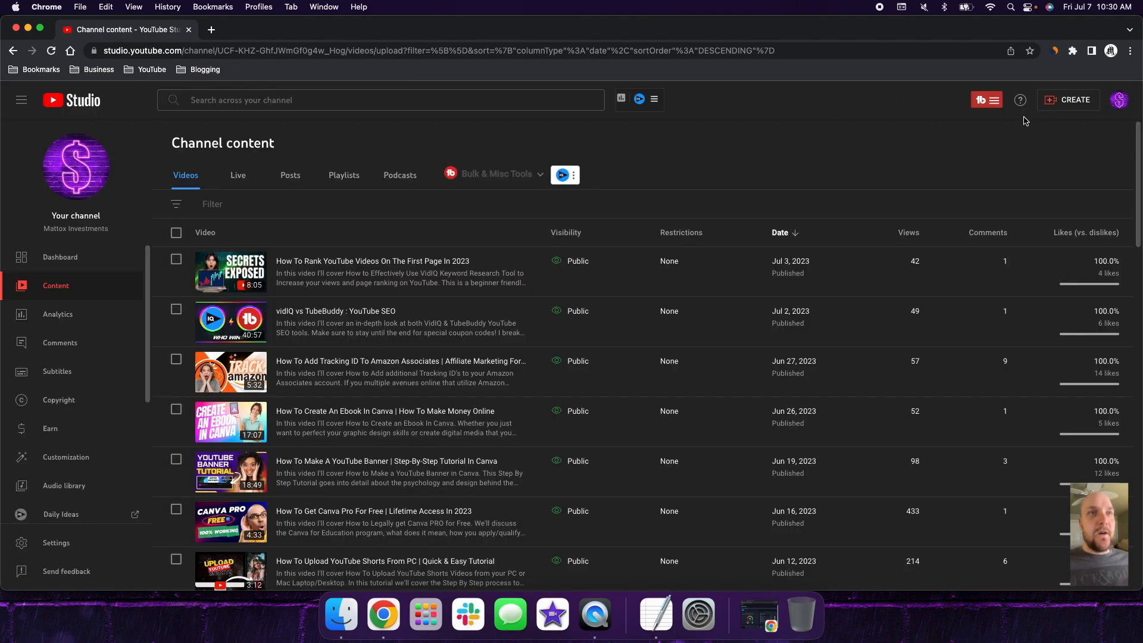
{"action": "left_click", "coordinate": [993, 106]}
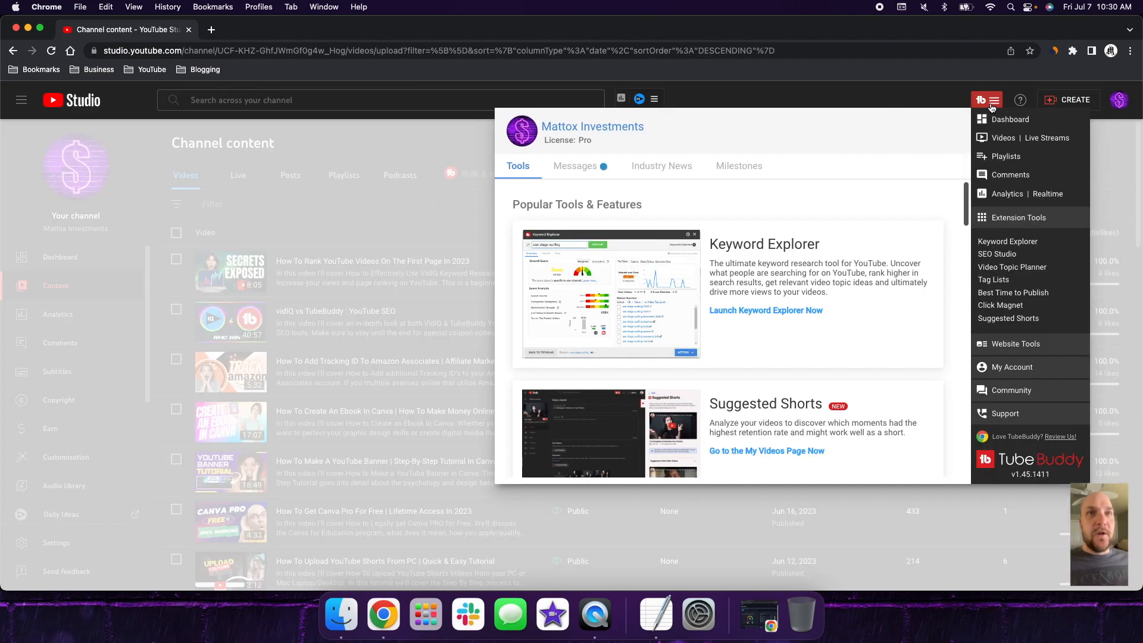
{"action": "left_click", "coordinate": [997, 256]}
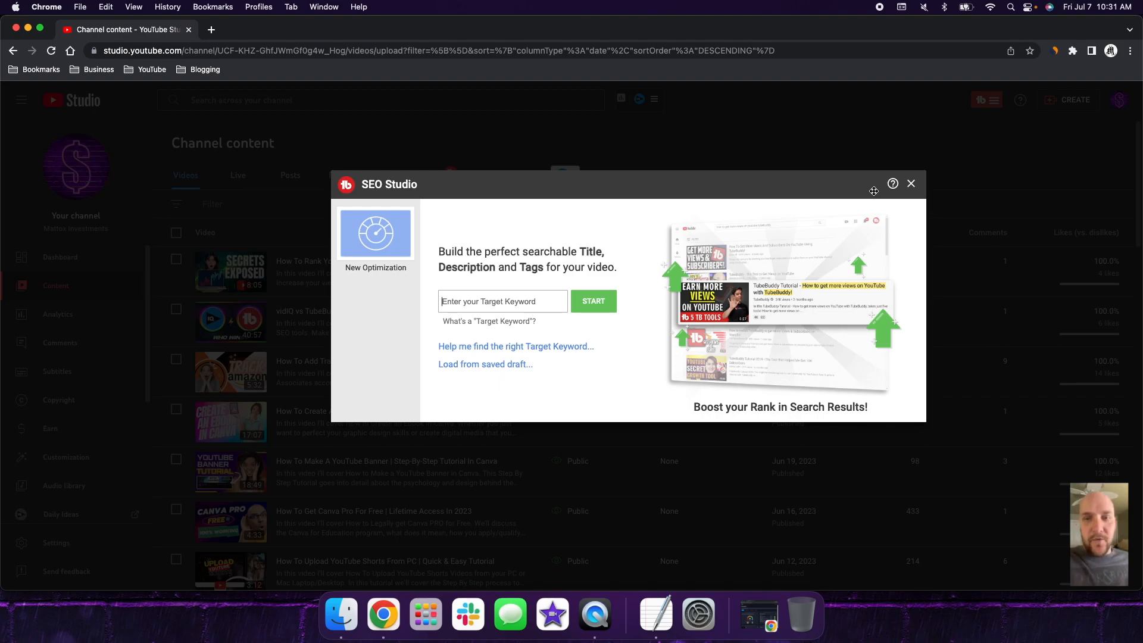
- Start a new optimization for the target keyword "threads meta" and review the tips for improving its SEO score
{"action": "type", "text": "threads meta"}
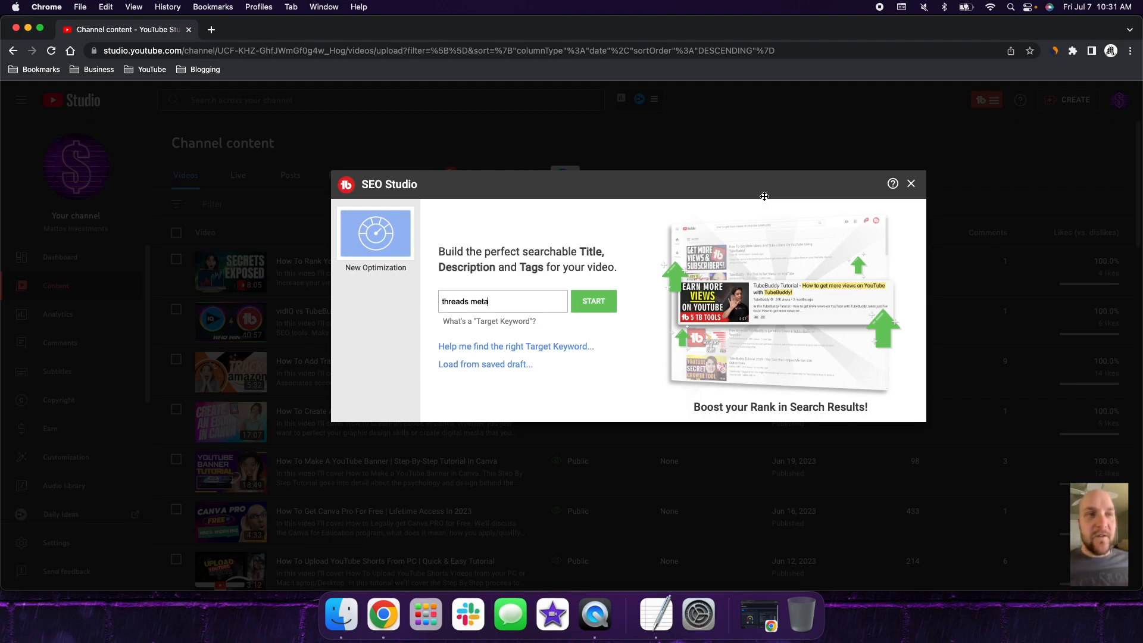
{"action": "left_click", "coordinate": [587, 295]}
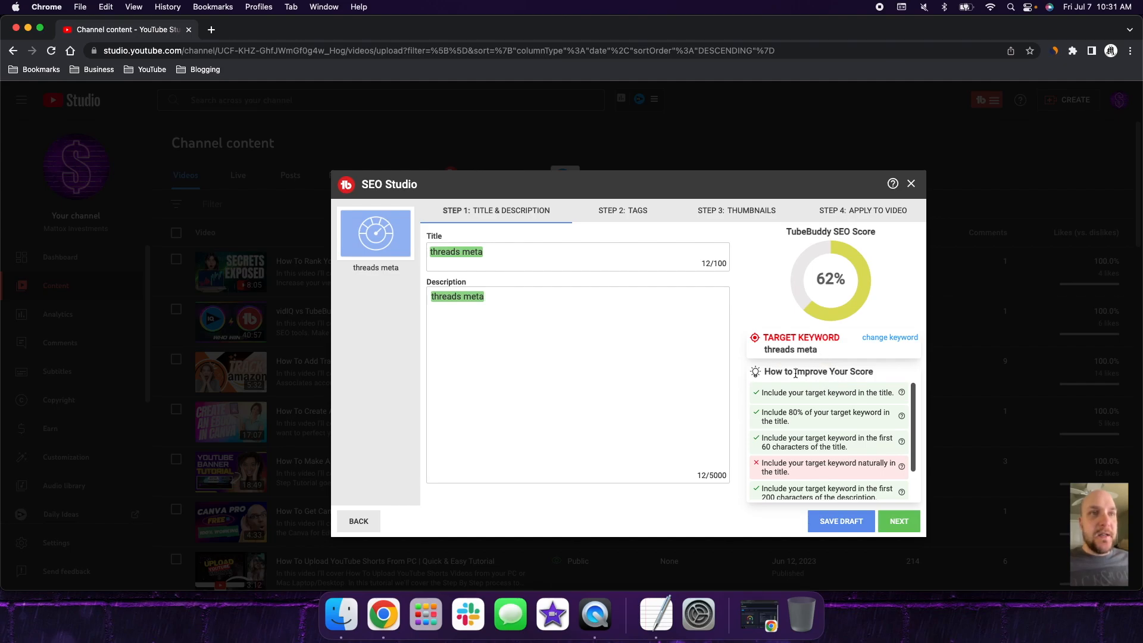
{"action": "left_click_drag", "start_coordinate": [874, 372], "coordinate": [757, 371]}
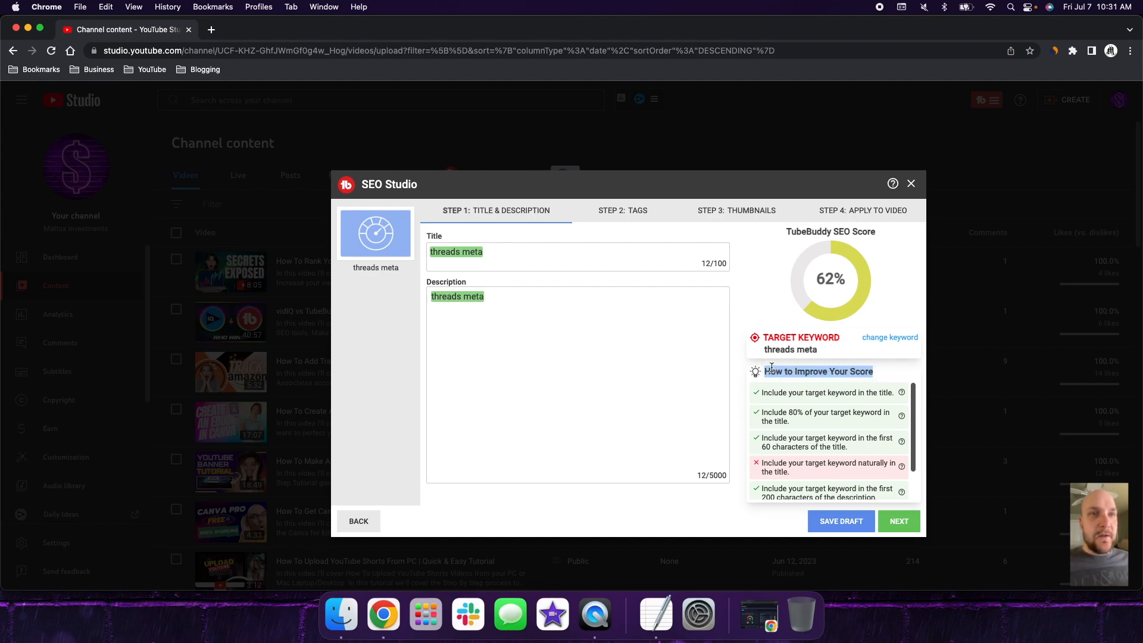
{"action": "left_click", "coordinate": [773, 368]}
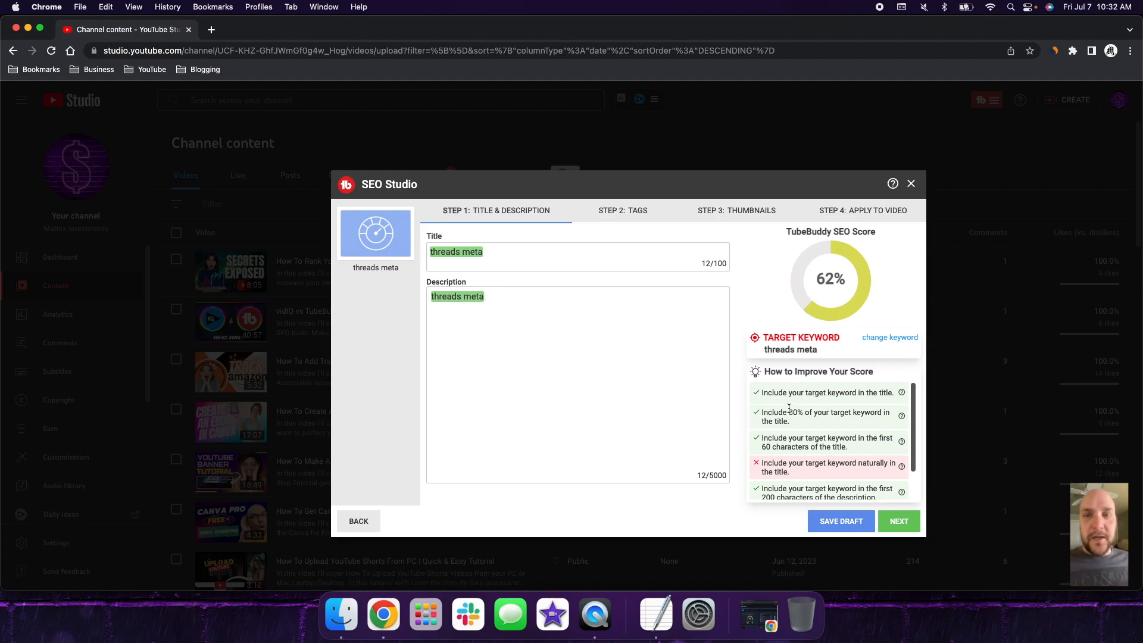
{"action": "scroll", "coordinate": [833, 425], "scroll_direction": "down", "scroll_amount": 1}
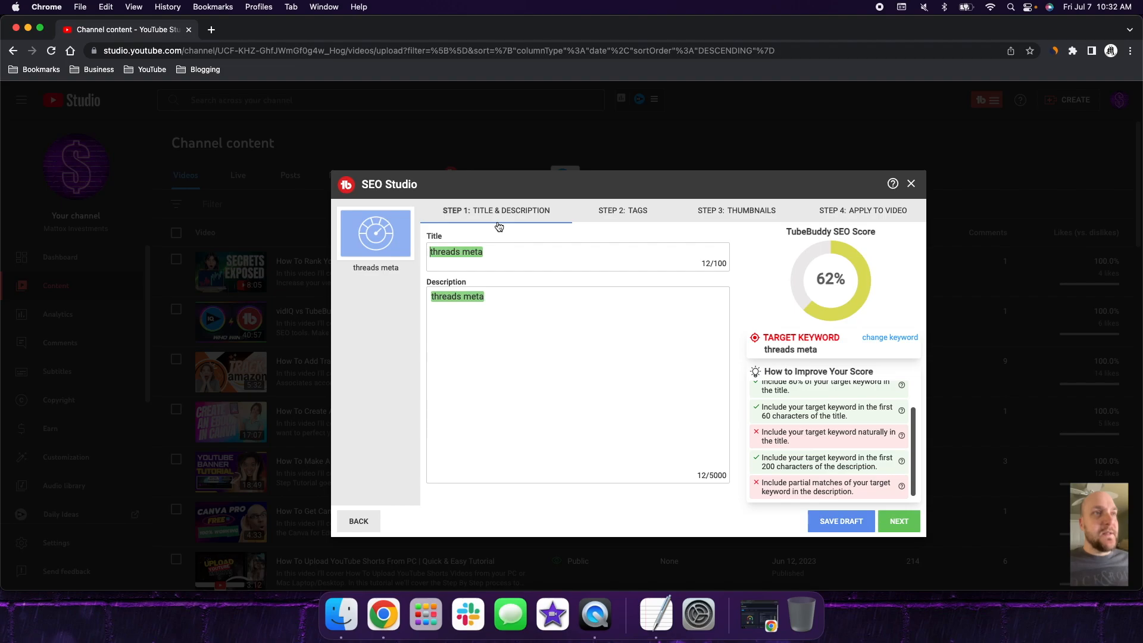
- Expand the video title to "How does threads meta app work?"
{"action": "type", "text": "How does threads"}
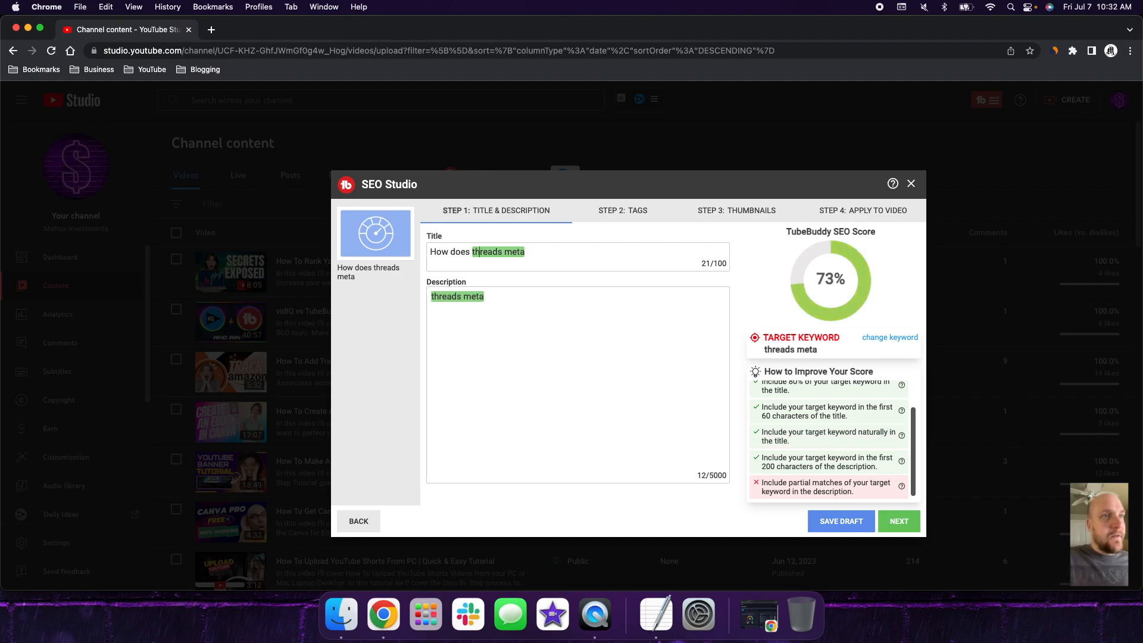
{"action": "type", "text": " meta app"}
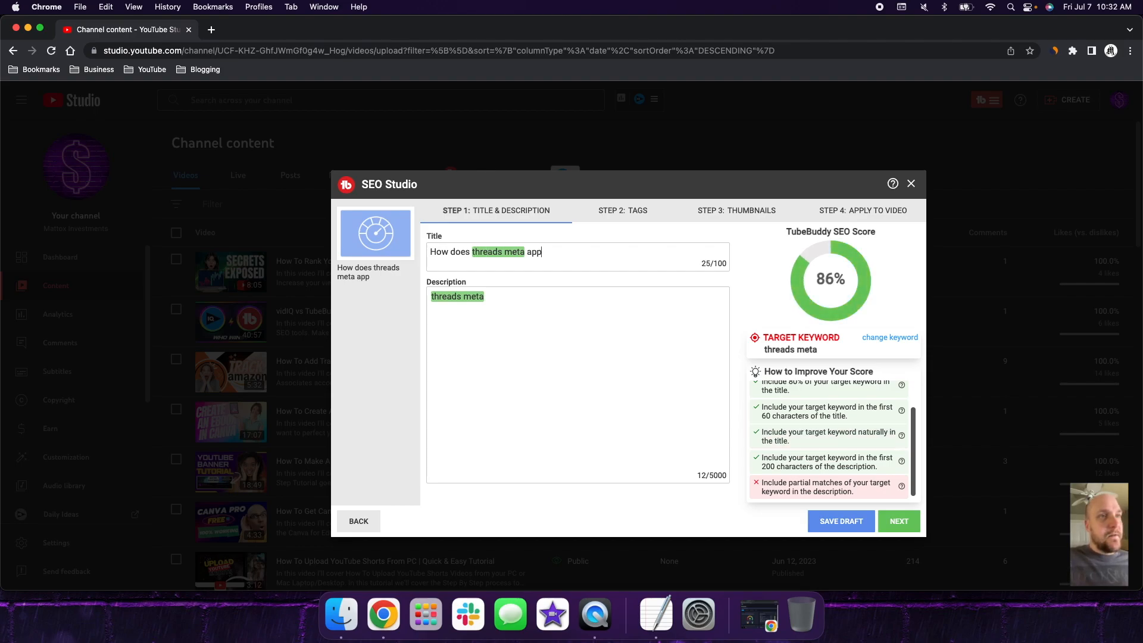
{"action": "type", "text": " work?"}
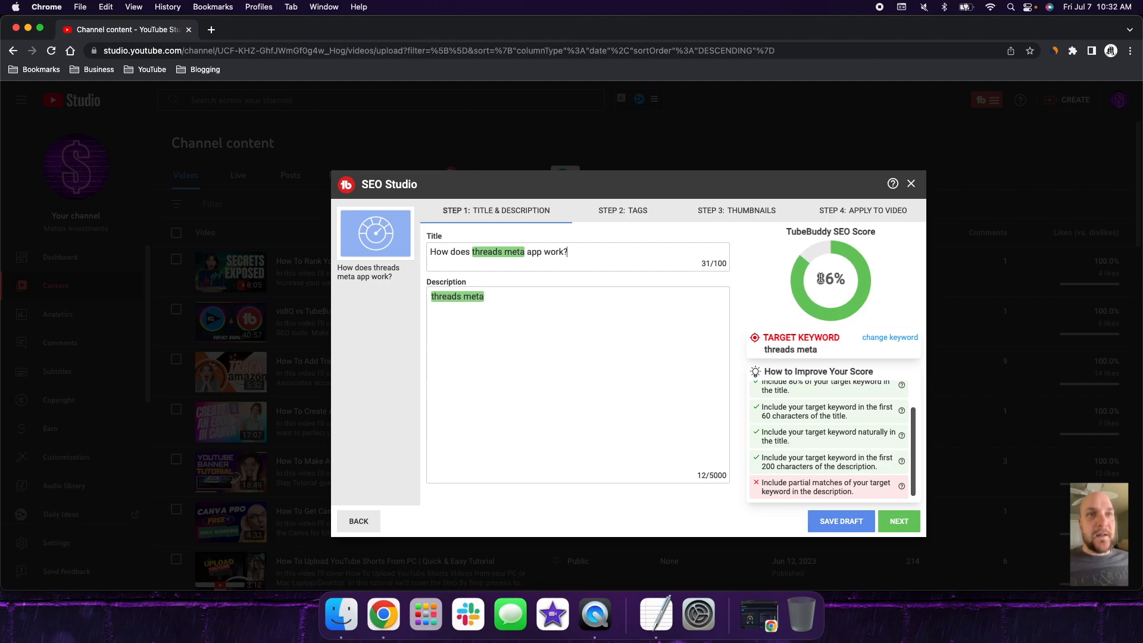
- Replace the description with "In this video we'll cover how the threads meta app works and how you can sign up for free."
{"action": "left_click", "coordinate": [573, 301]}
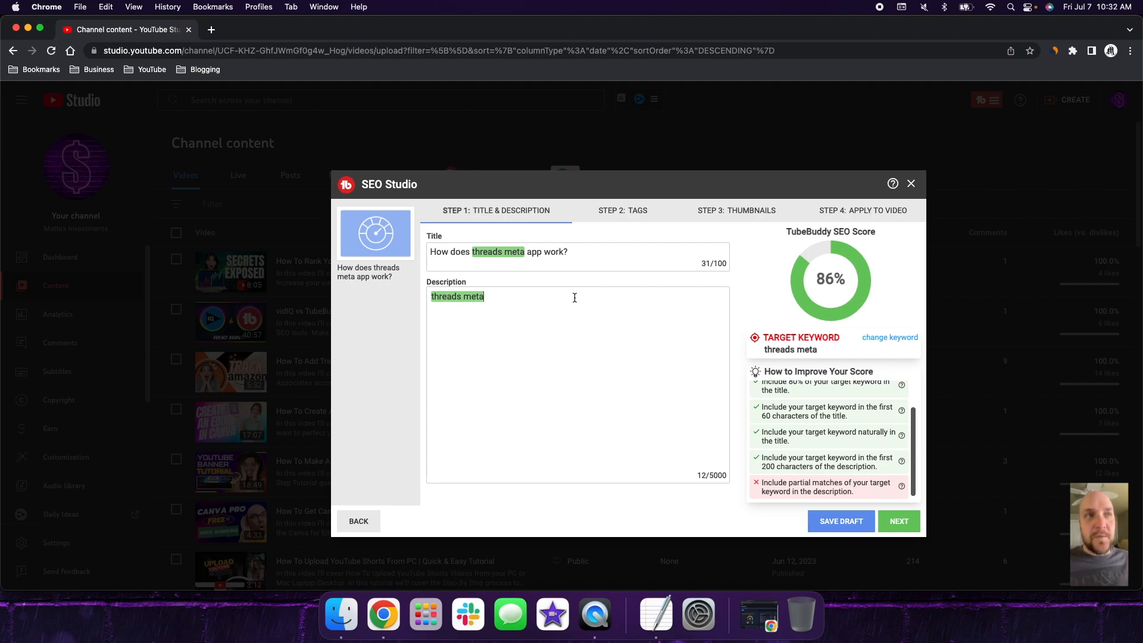
{"action": "left_click_drag", "start_coordinate": [484, 298], "coordinate": [413, 294]}
{"action": "type", "text": "In th"}
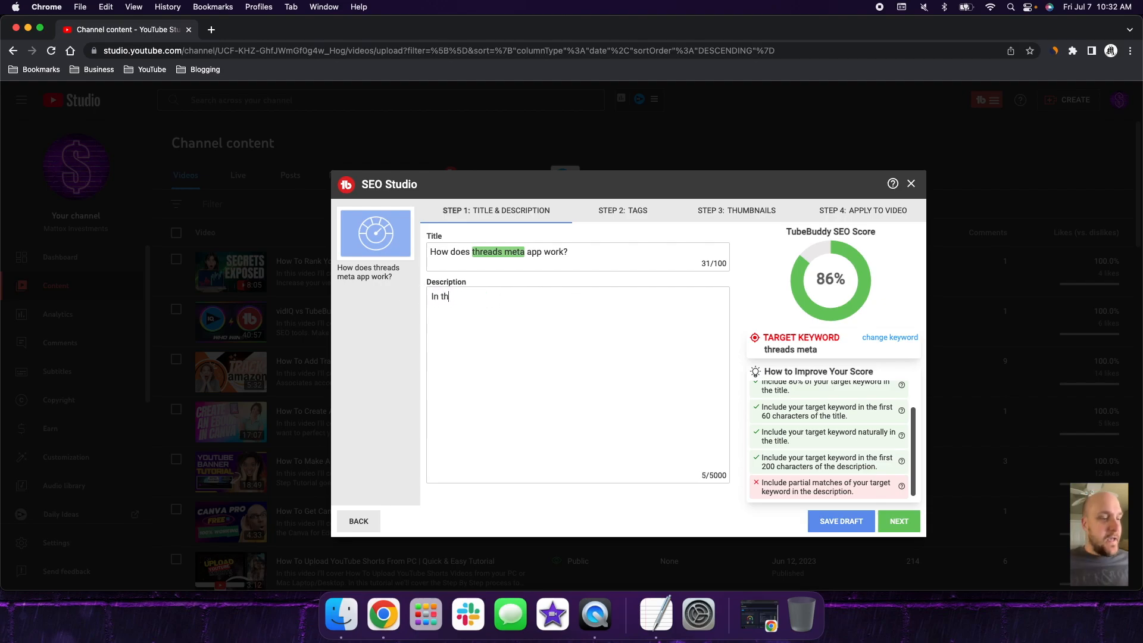
{"action": "type", "text": "is video we'll cover how the threads a"}
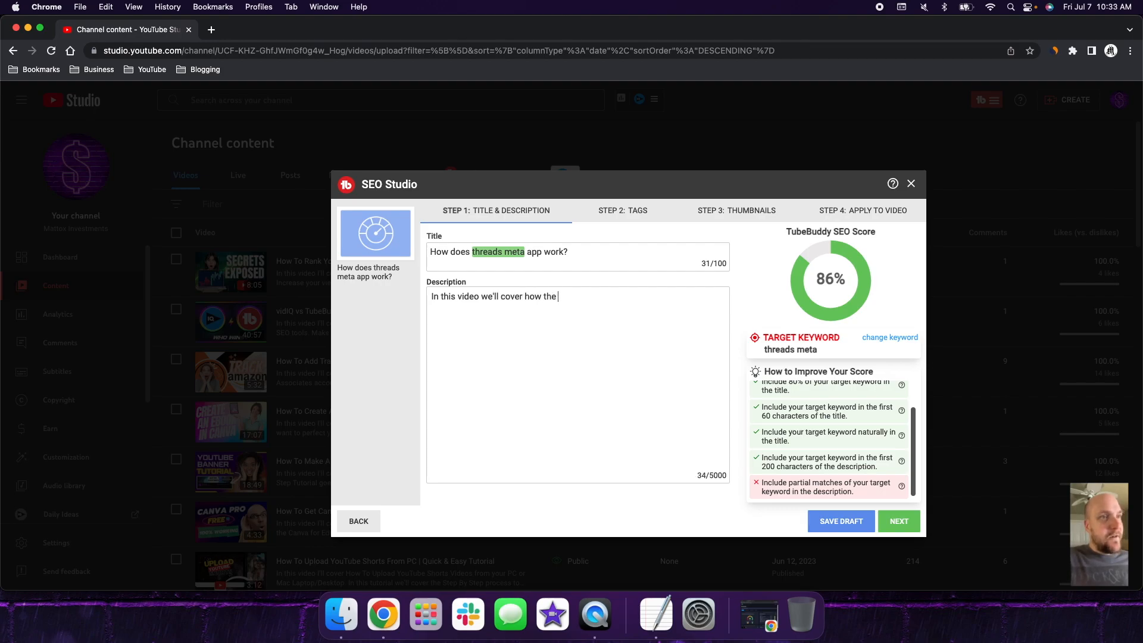
{"action": "key", "text": "BackSpace"}
{"action": "type", "text": "meta w="}
{"action": "key", "text": "BackSpace"}
{"action": "key", "text": "BackSpace"}
{"action": "type", "text": "app works "}
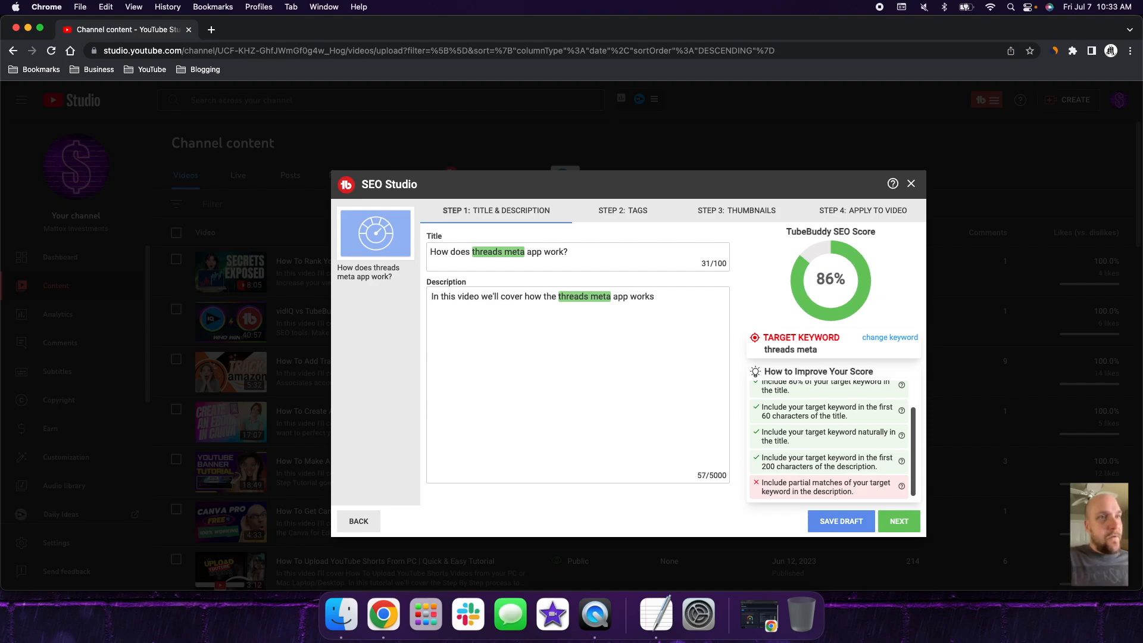
{"action": "type", "text": "and how you can sign up for free."}
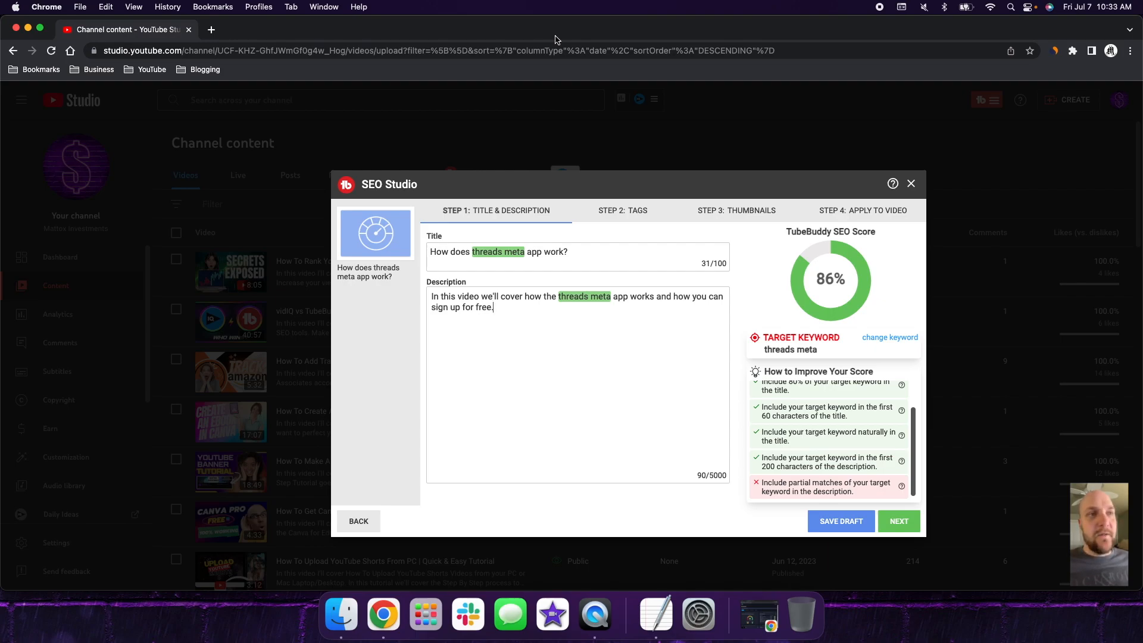
- Append "Once you sign up for the threads meta app you will be able to have fun posting content online." to the description
{"action": "scroll", "coordinate": [857, 440], "scroll_direction": "down", "scroll_amount": 1}
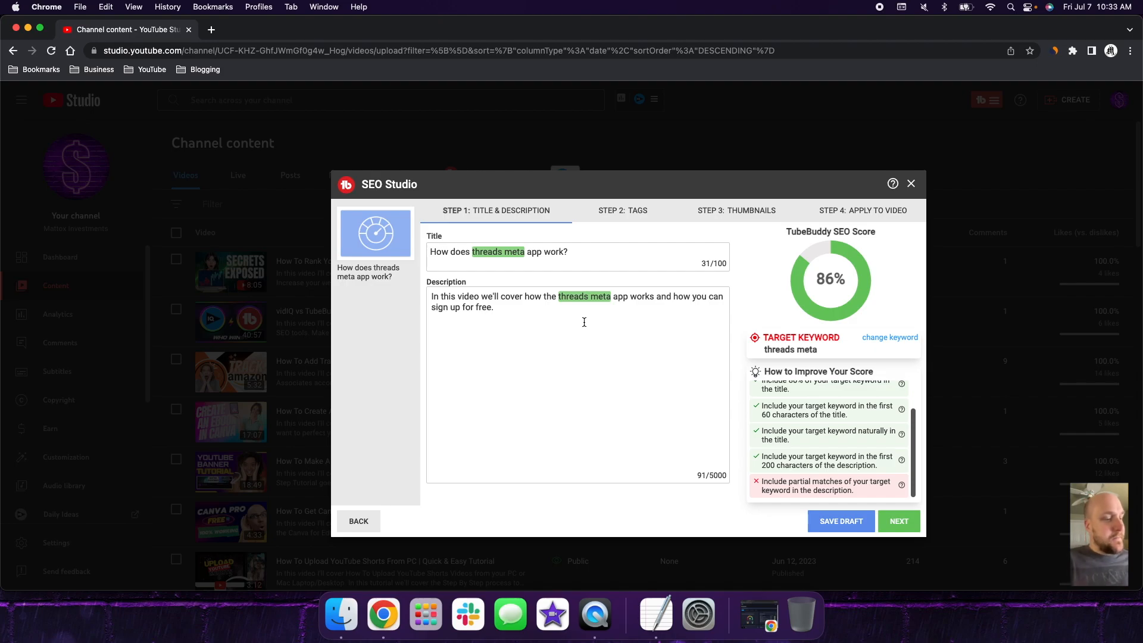
{"action": "type", "text": "Once you sign up"}
{"action": "type", "text": " for the "}
{"action": "type", "text": "threads meta"}
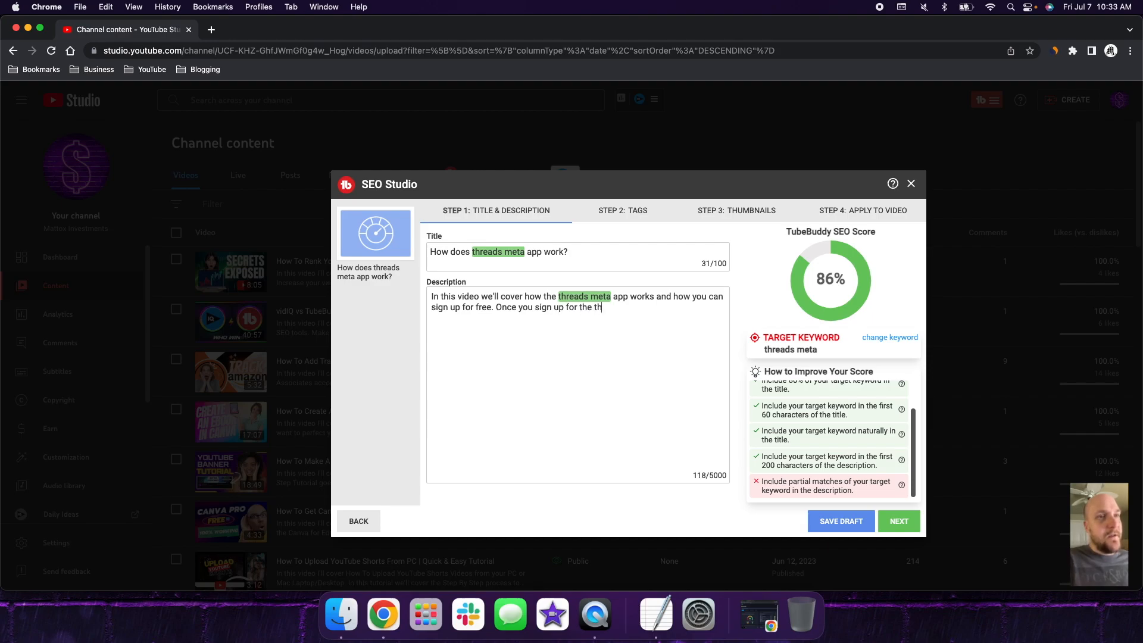
{"action": "type", "text": " app "}
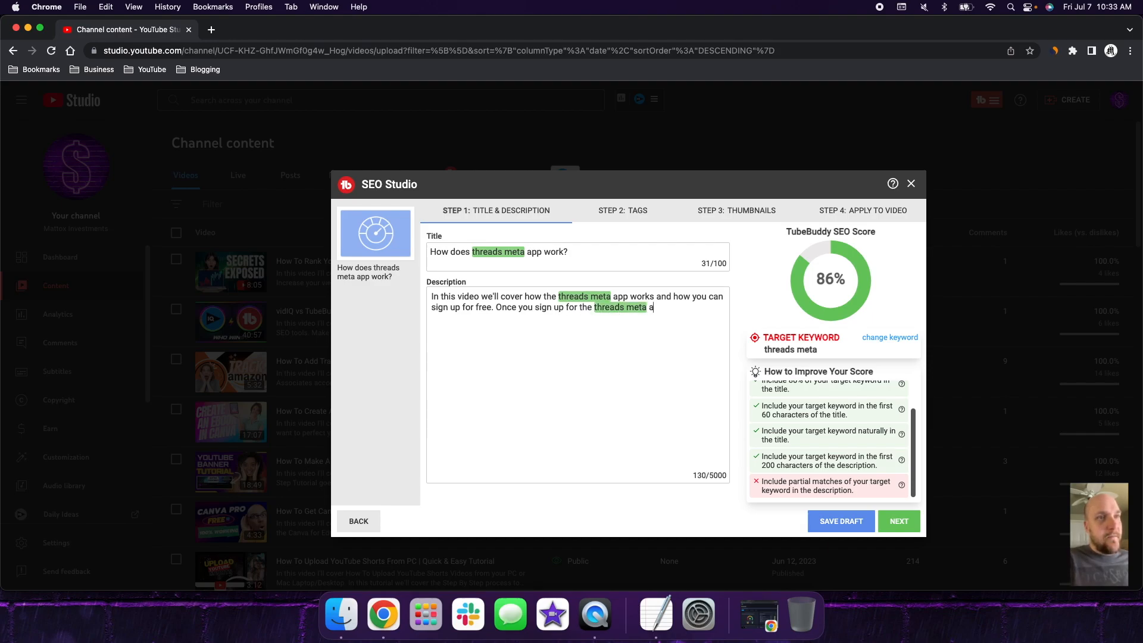
{"action": "type", "text": "you"}
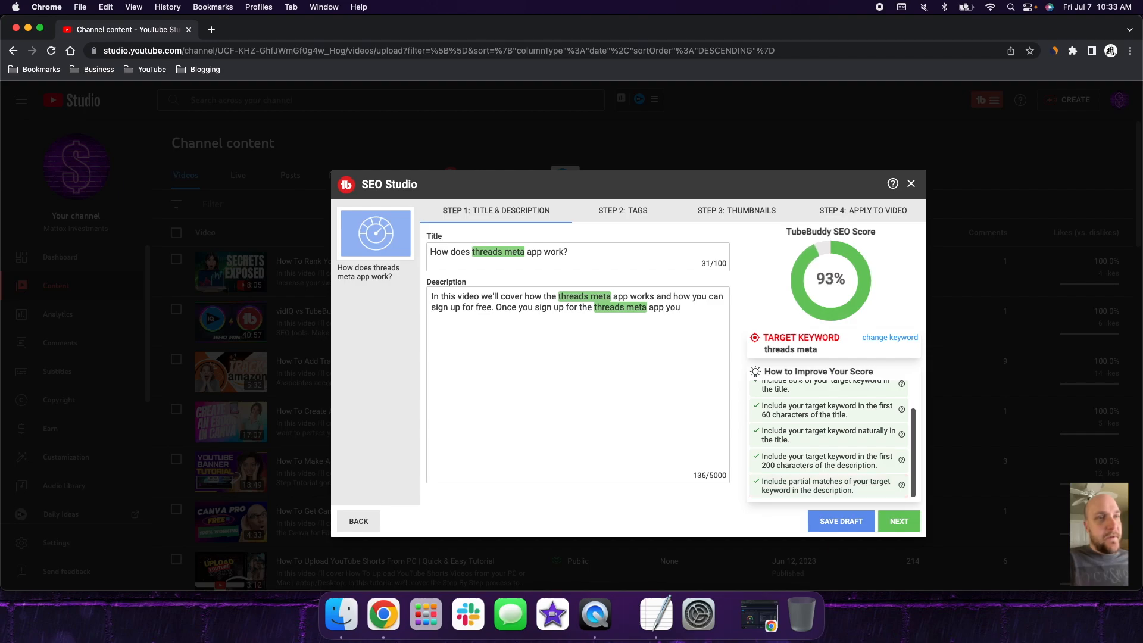
{"action": "type", "text": " will be able to"}
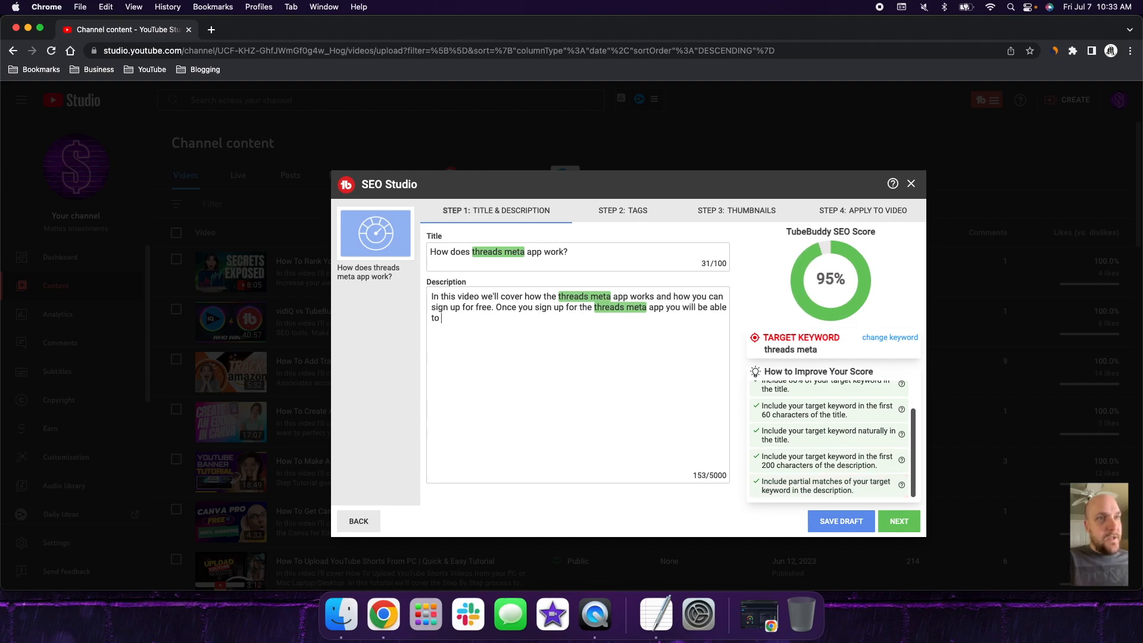
{"action": "type", "text": " ha"}
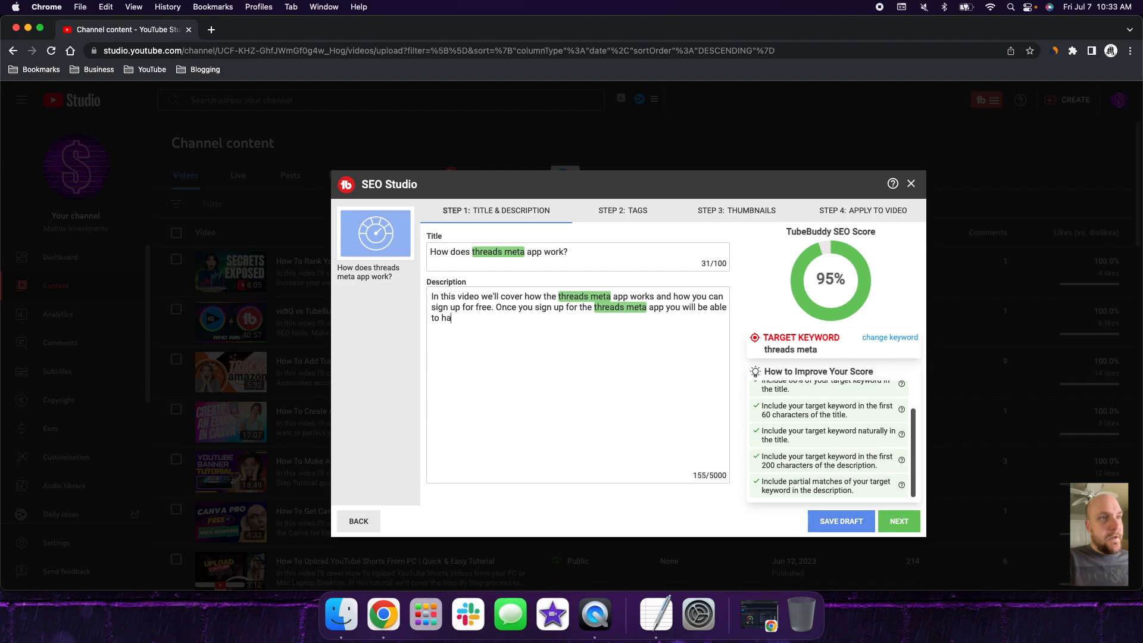
{"action": "type", "text": "ve fun posting "}
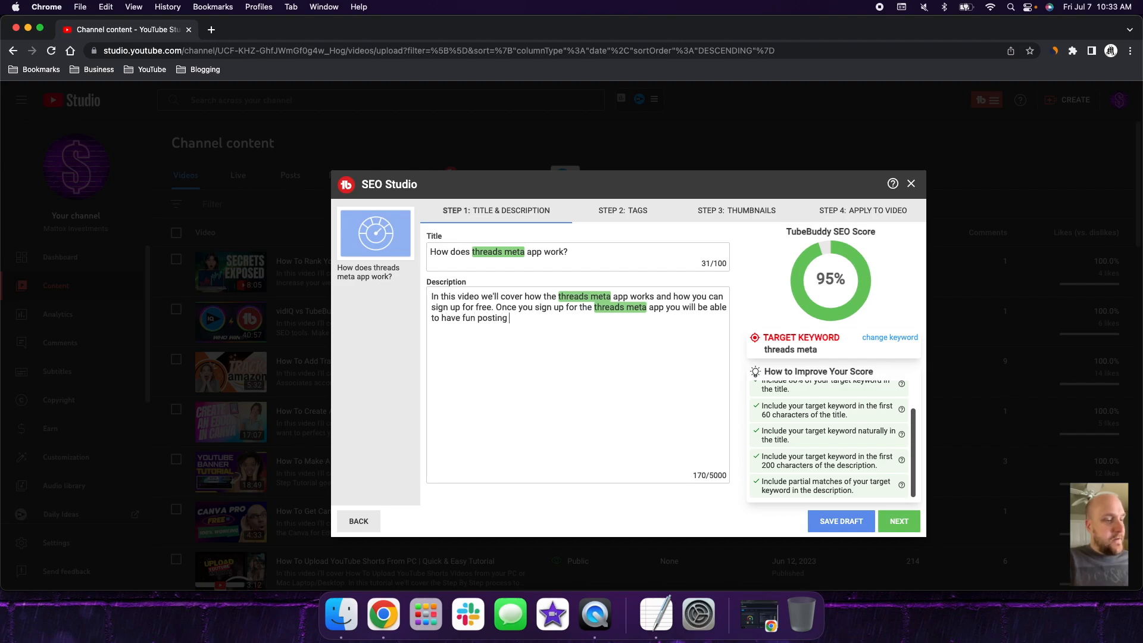
{"action": "type", "text": "content onli"}
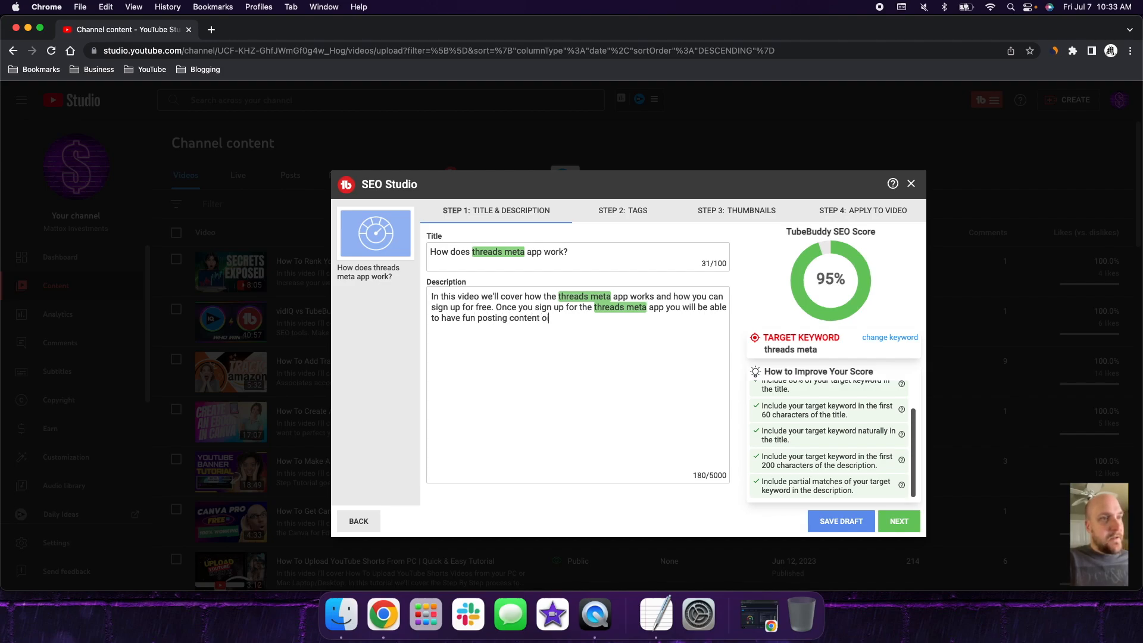
{"action": "type", "text": "ne."}
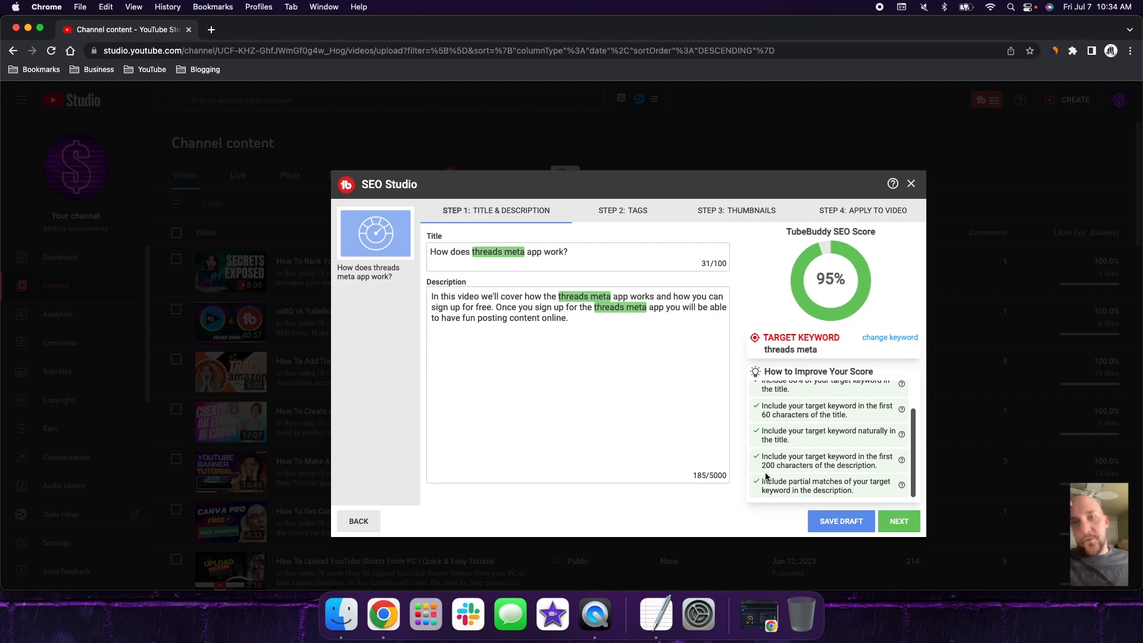
- Proceed to the tags stage and add the suggested tags "threads meta review", "threads meta app", "threads meta login" and "threads meta reveiw"
{"action": "scroll", "coordinate": [795, 434], "scroll_direction": "up", "scroll_amount": 1}
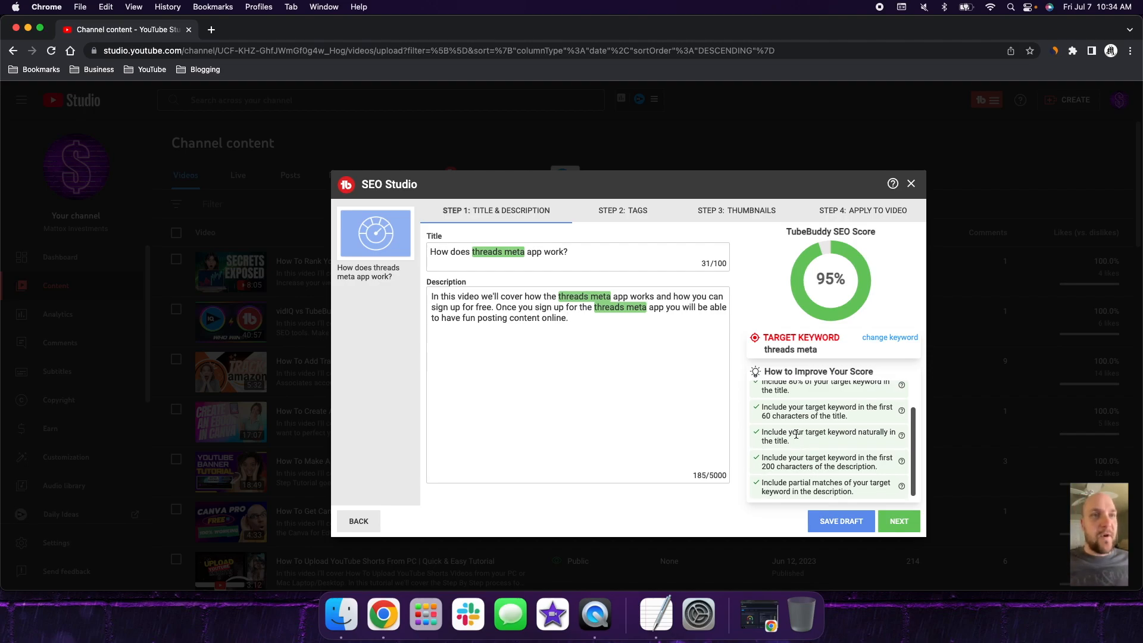
{"action": "scroll", "coordinate": [795, 434], "scroll_direction": "up", "scroll_amount": 2}
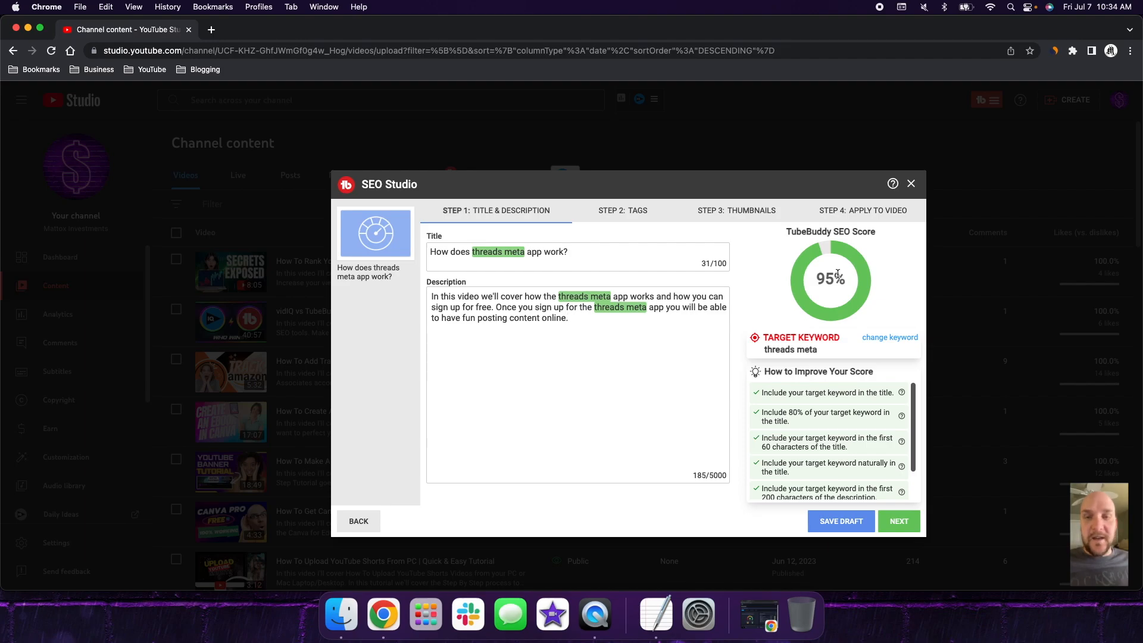
{"action": "left_click", "coordinate": [902, 525]}
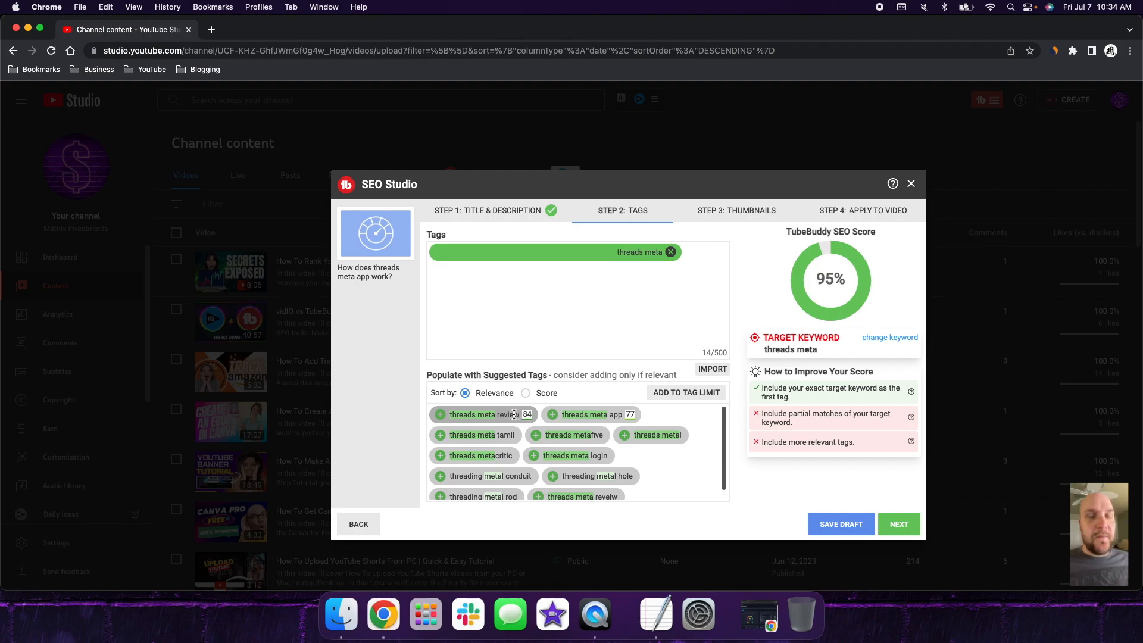
{"action": "left_click", "coordinate": [441, 416]}
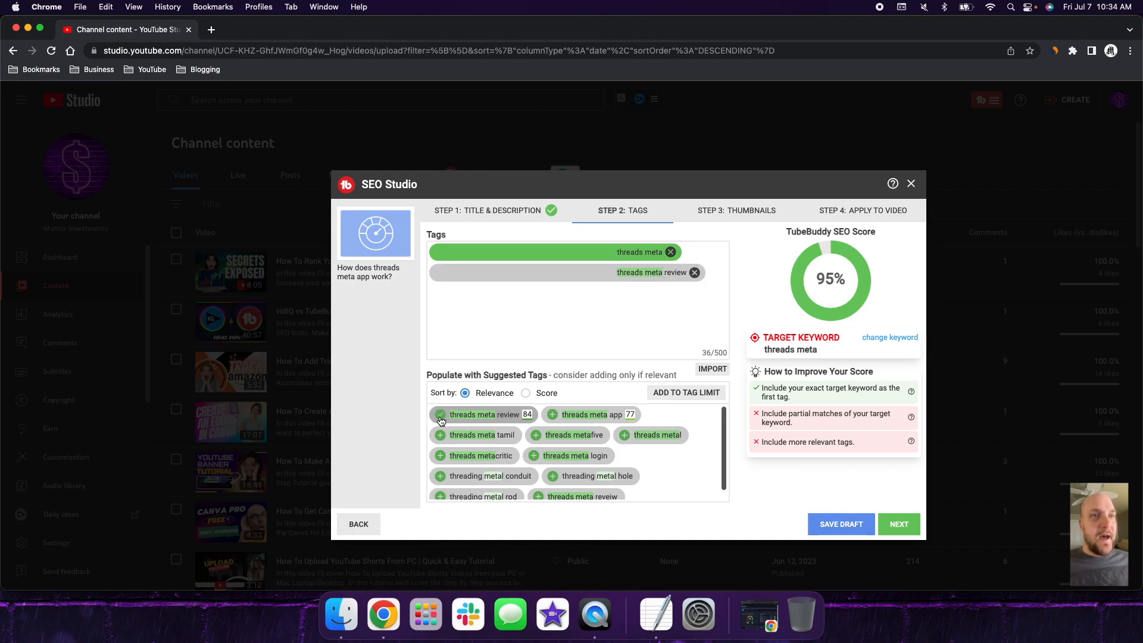
{"action": "left_click", "coordinate": [557, 418]}
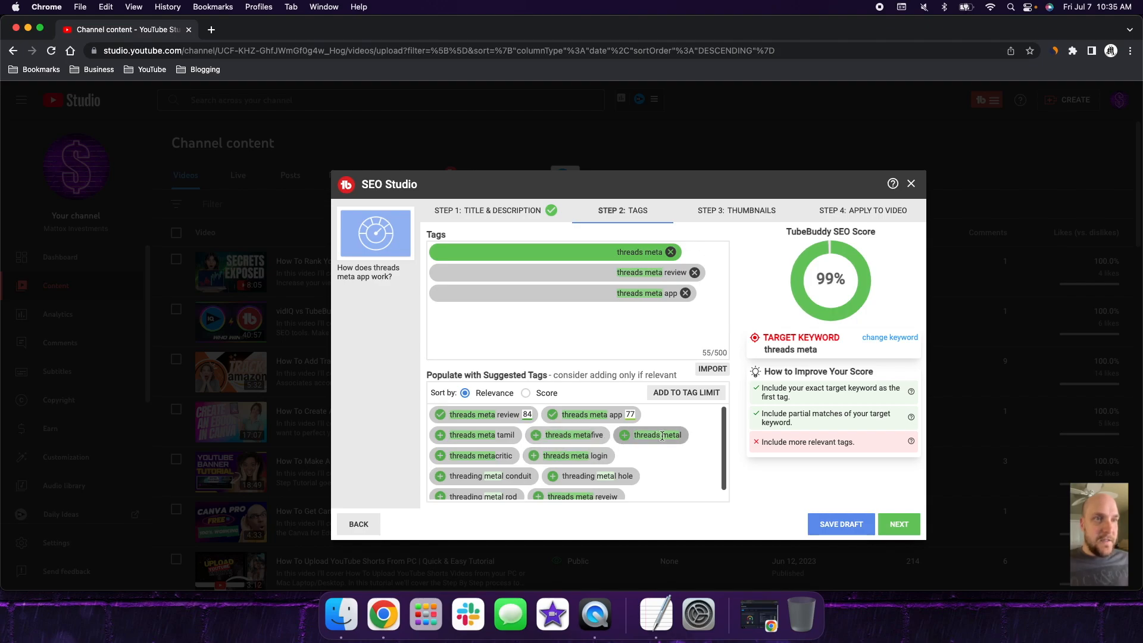
{"action": "left_click", "coordinate": [543, 461]}
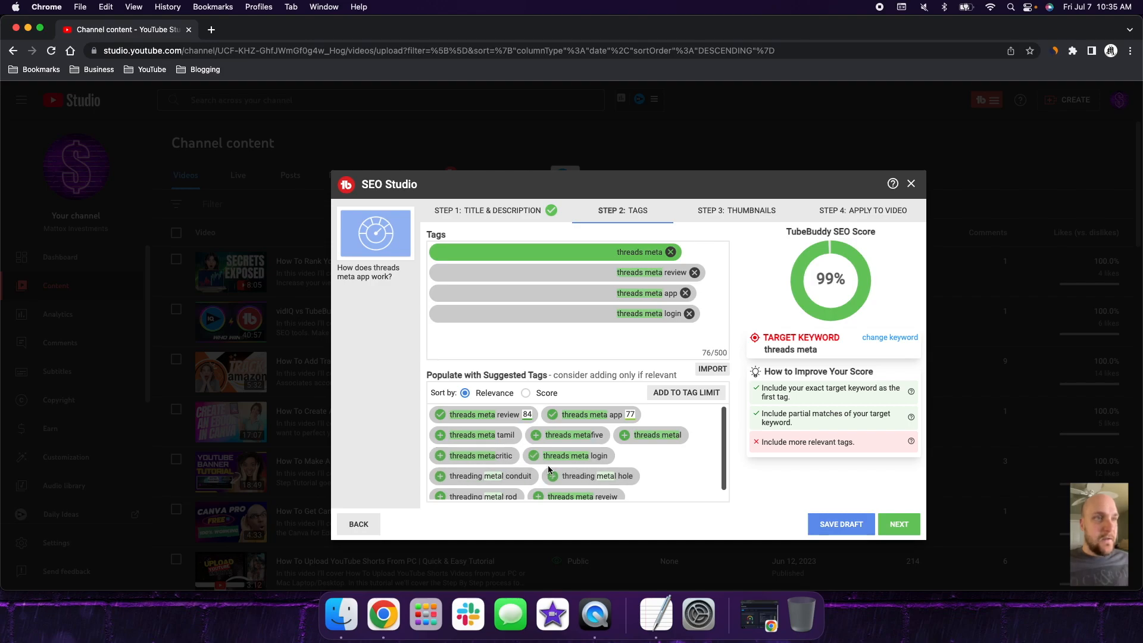
{"action": "scroll", "coordinate": [549, 467], "scroll_direction": "down", "scroll_amount": 1}
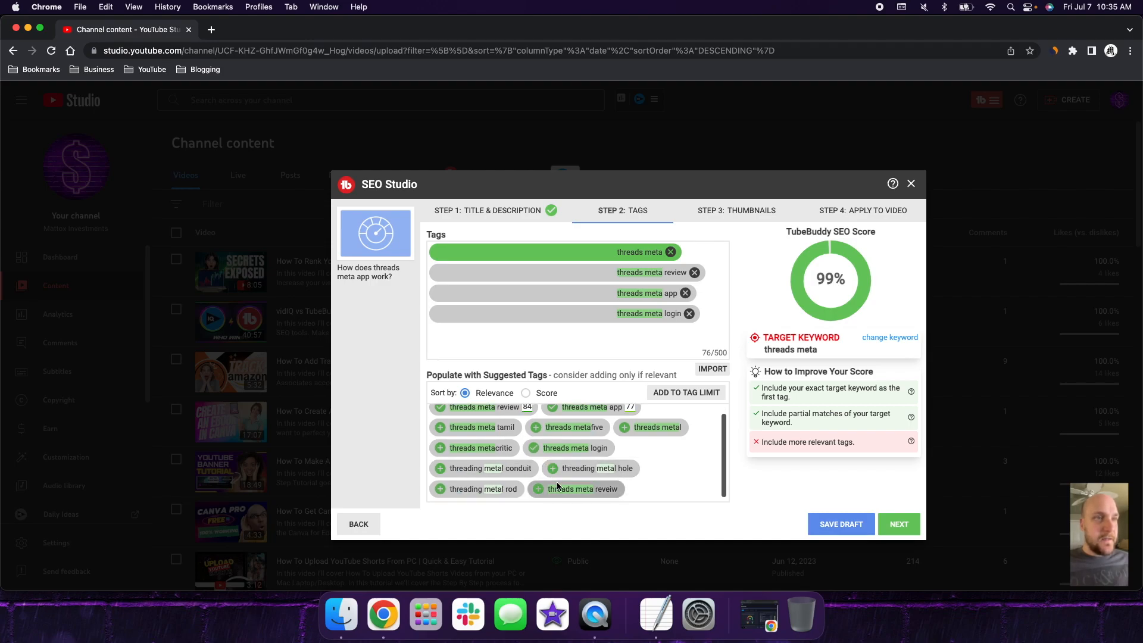
{"action": "left_click", "coordinate": [539, 489]}
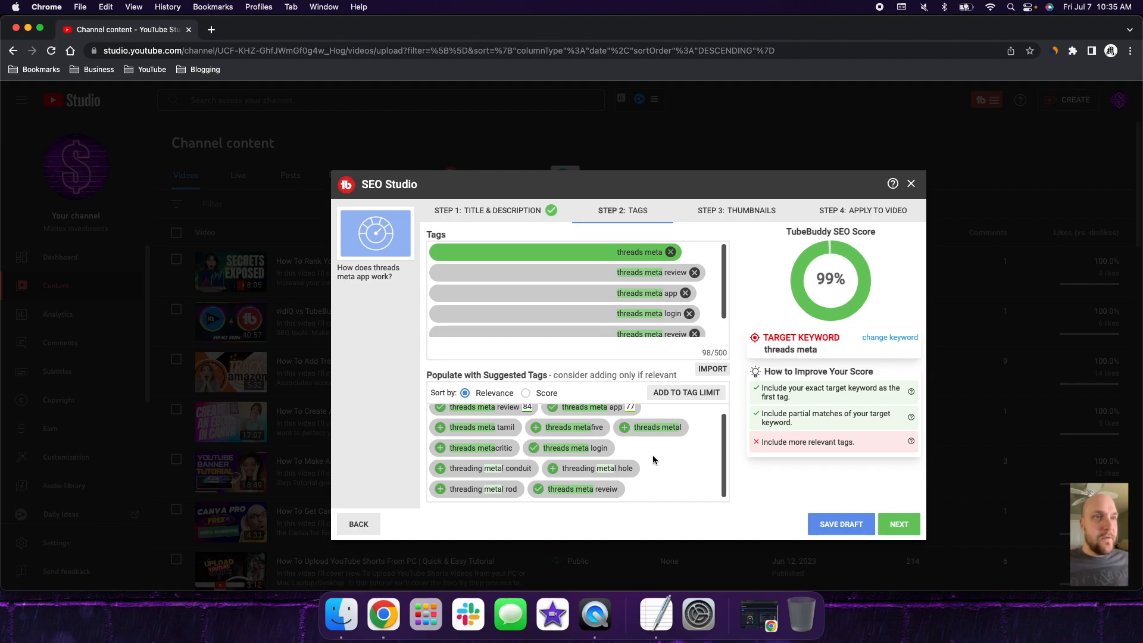
- Sort the suggested tags by score, look through them, and proceed to the thumbnails stage
{"action": "left_click", "coordinate": [525, 392]}
{"action": "scroll", "coordinate": [672, 447], "scroll_direction": "up", "scroll_amount": 1}
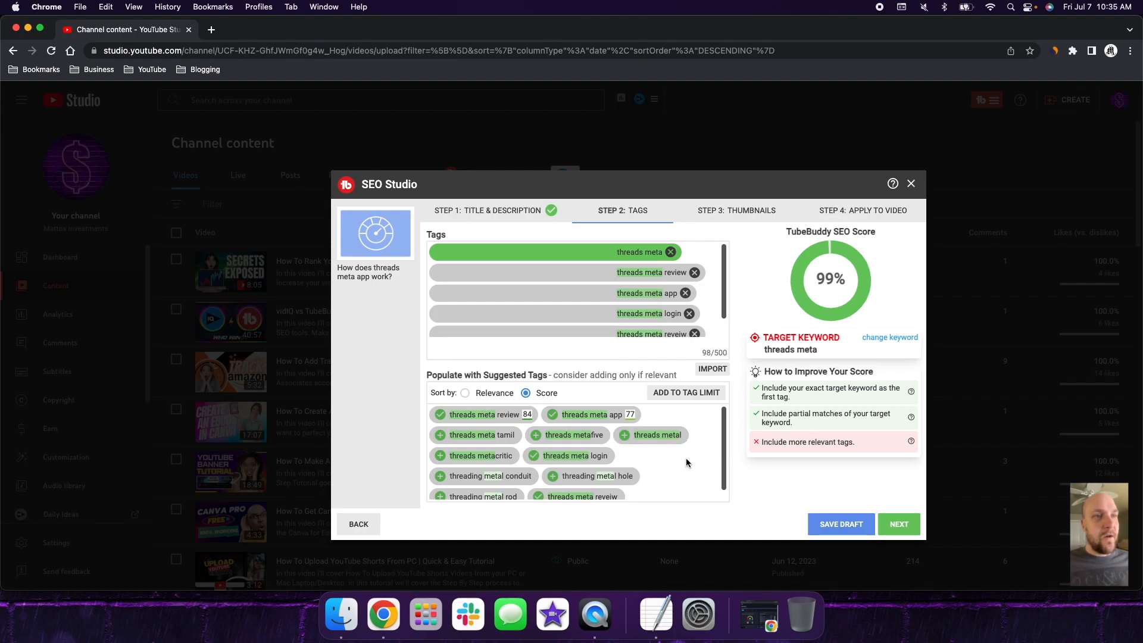
{"action": "scroll", "coordinate": [688, 427], "scroll_direction": "down", "scroll_amount": 1}
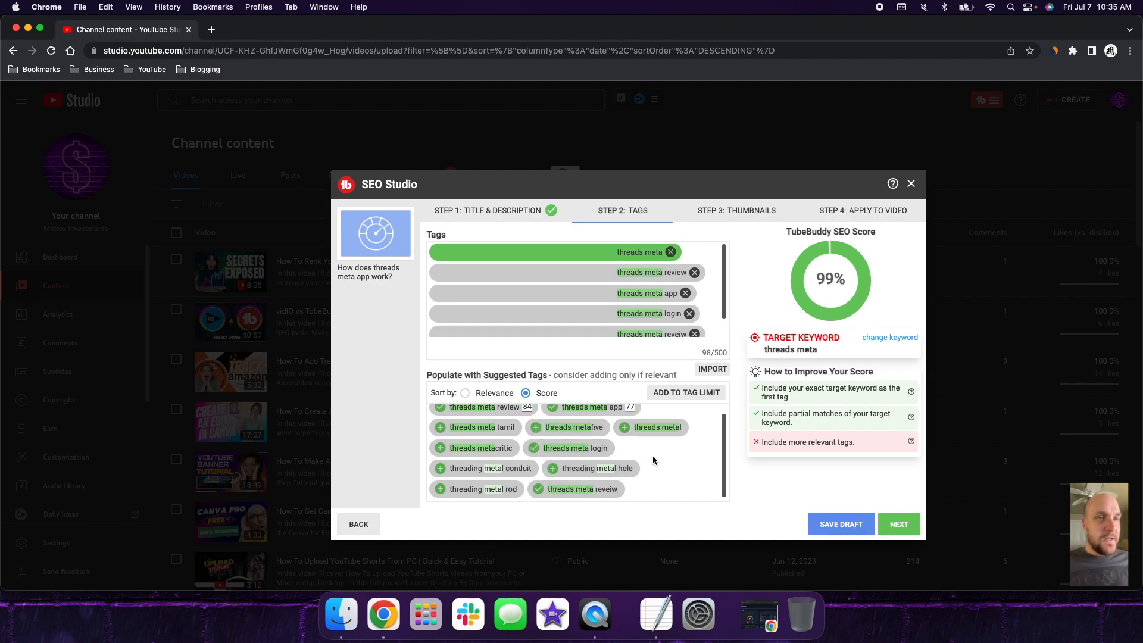
{"action": "scroll", "coordinate": [664, 463], "scroll_direction": "up", "scroll_amount": 1}
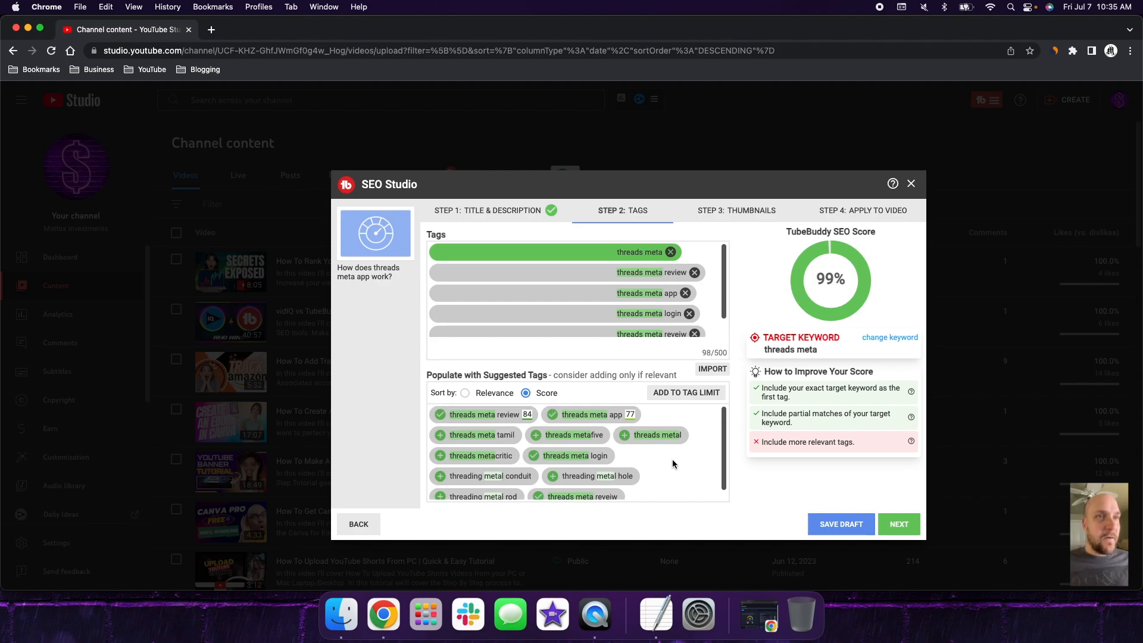
{"action": "scroll", "coordinate": [658, 453], "scroll_direction": "down", "scroll_amount": 1}
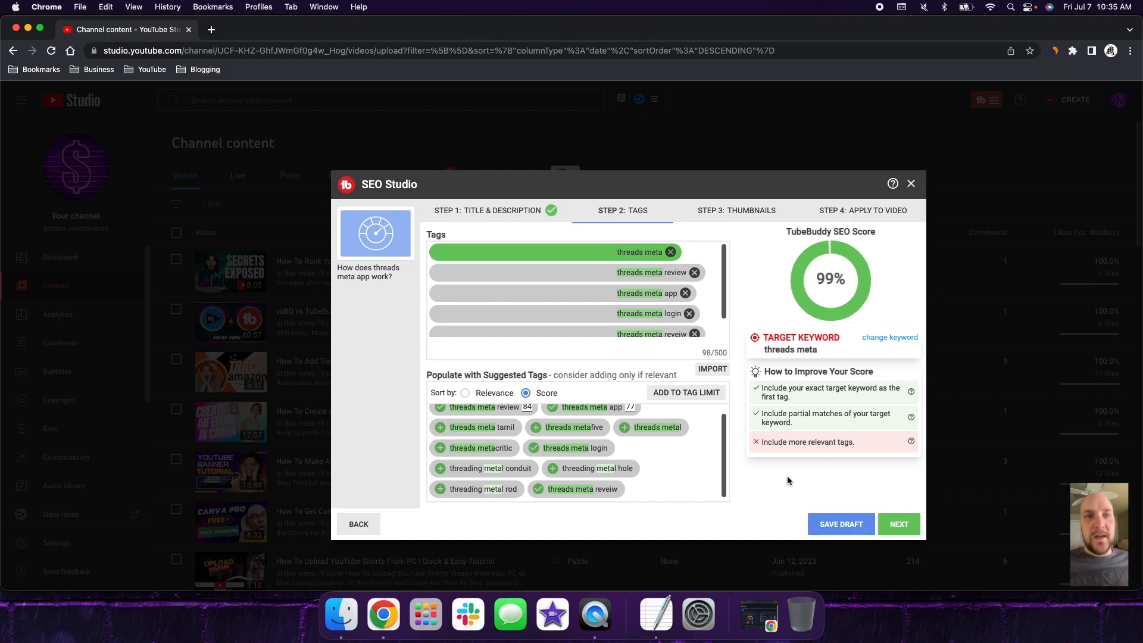
{"action": "left_click", "coordinate": [896, 523]}
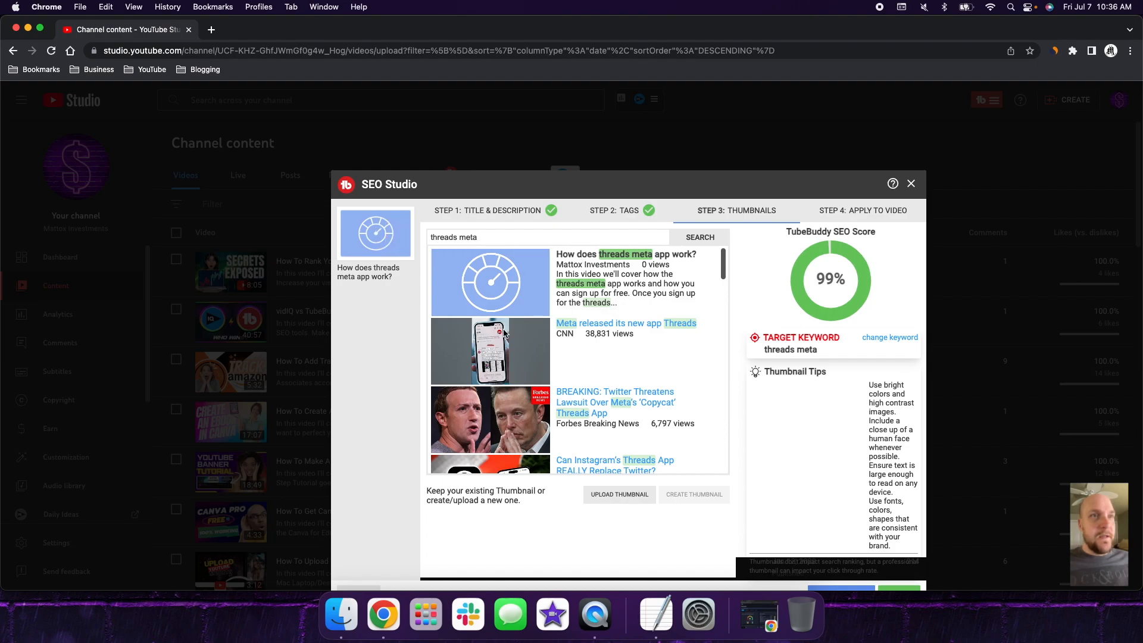
- Upload "Best Kept Secret For YouTube Keyword Research TubeBuddy.png" from the Downloads folder as the video's thumbnail
{"action": "left_click_drag", "start_coordinate": [749, 177], "coordinate": [750, 133]}
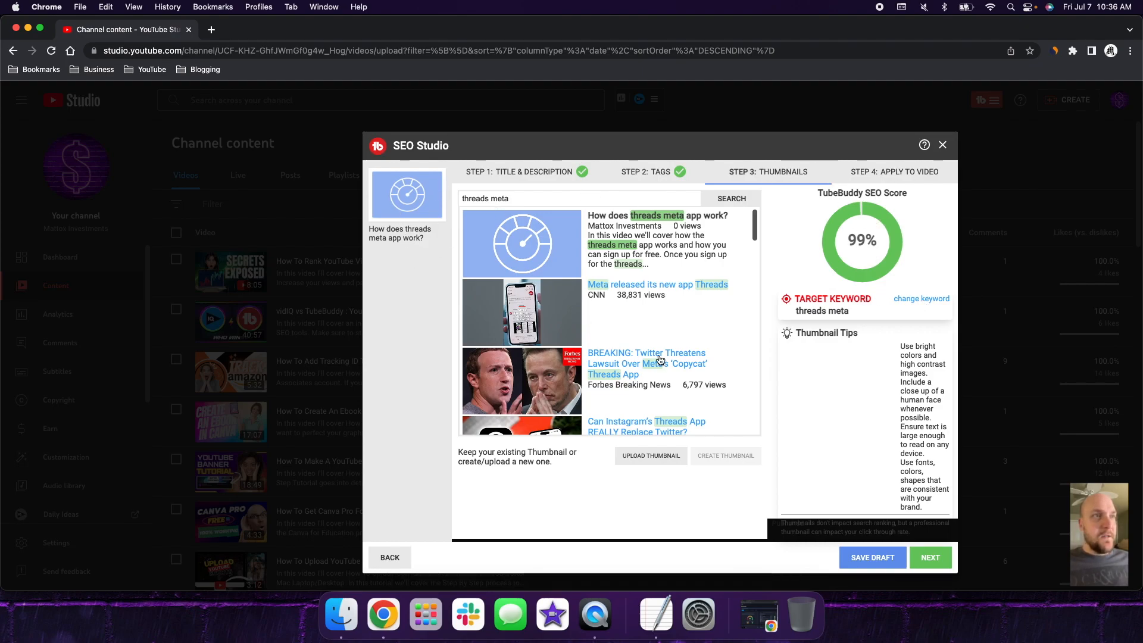
{"action": "left_click", "coordinate": [641, 457]}
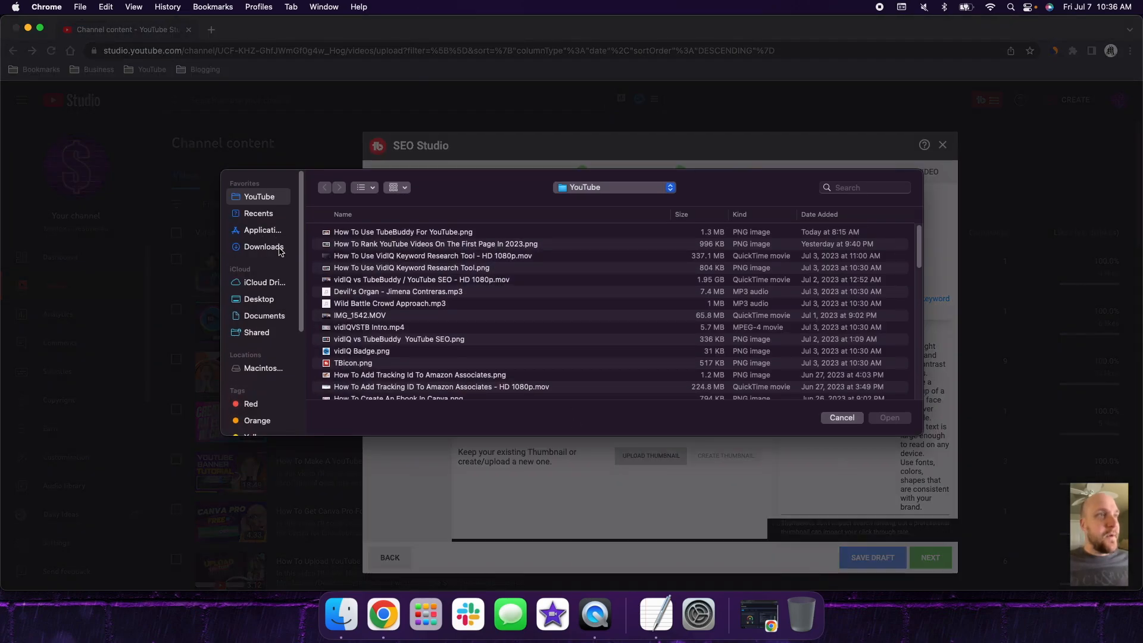
{"action": "left_click", "coordinate": [279, 249]}
{"action": "left_click", "coordinate": [439, 233]}
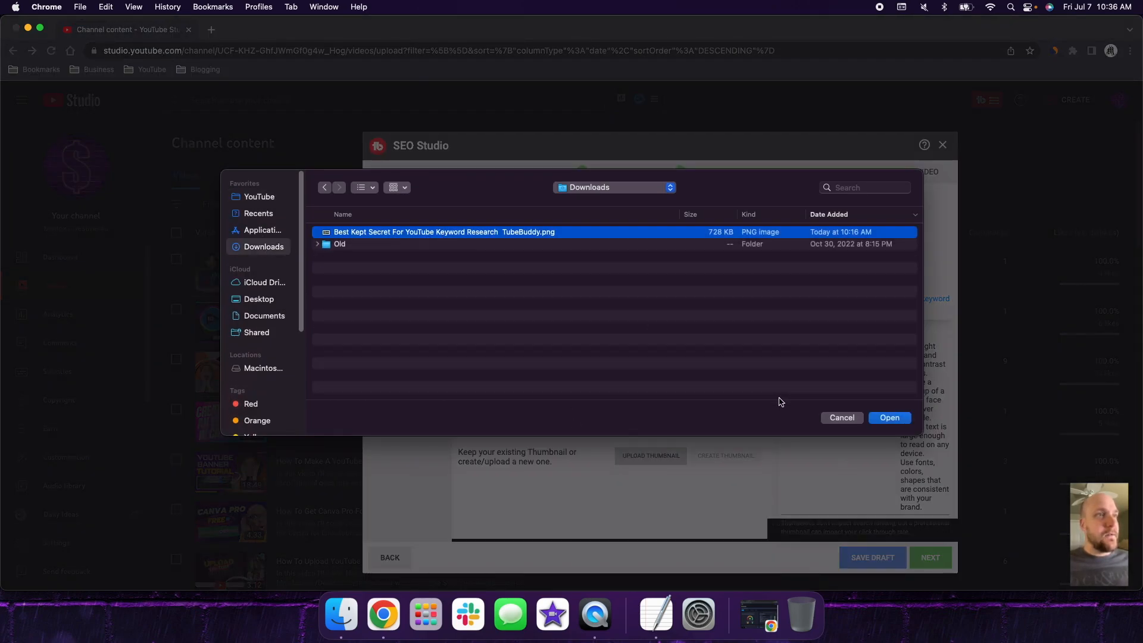
{"action": "left_click", "coordinate": [893, 418]}
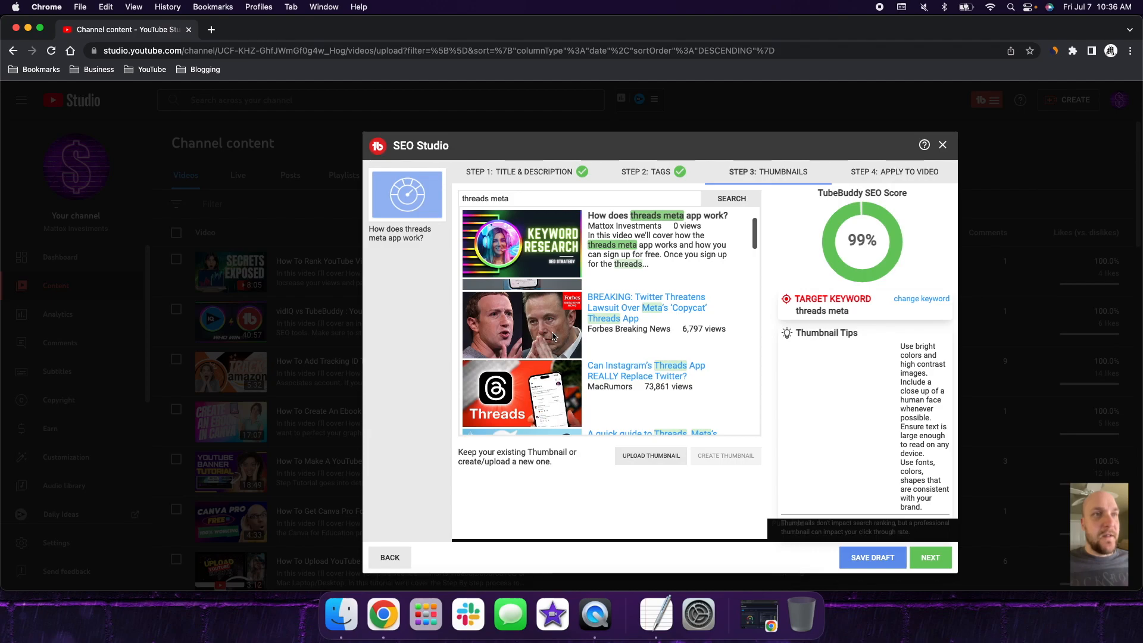
- Compare the uploaded thumbnail with the thumbnails of the competing "threads meta" videos
{"action": "scroll", "coordinate": [554, 336], "scroll_direction": "down", "scroll_amount": 4}
{"action": "scroll", "coordinate": [549, 331], "scroll_direction": "down", "scroll_amount": 1}
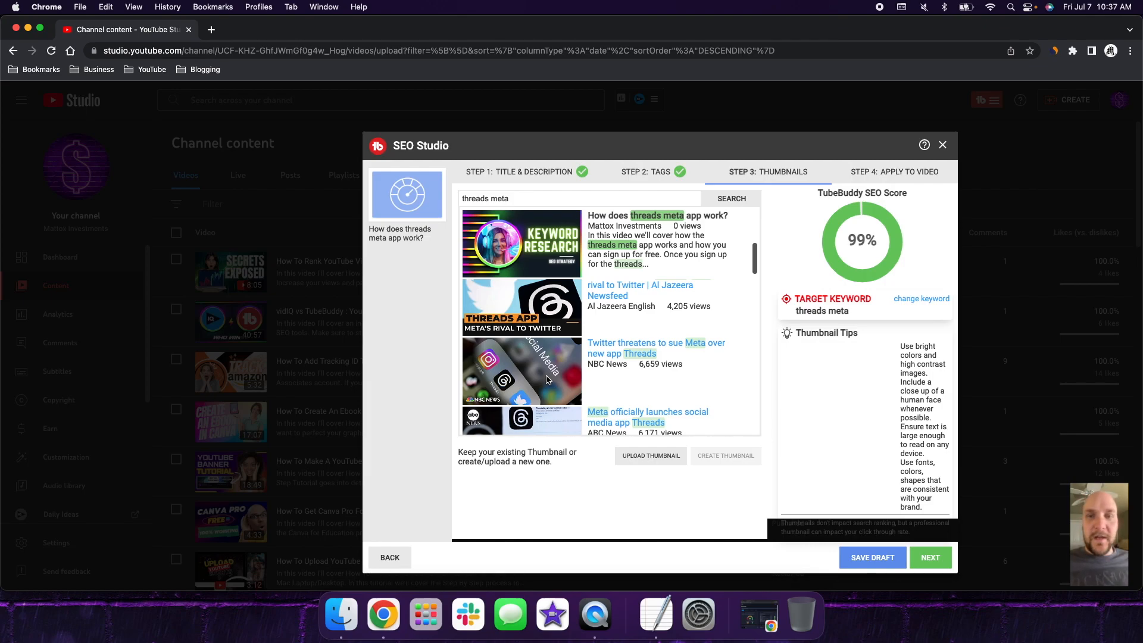
{"action": "scroll", "coordinate": [546, 379], "scroll_direction": "down", "scroll_amount": 3}
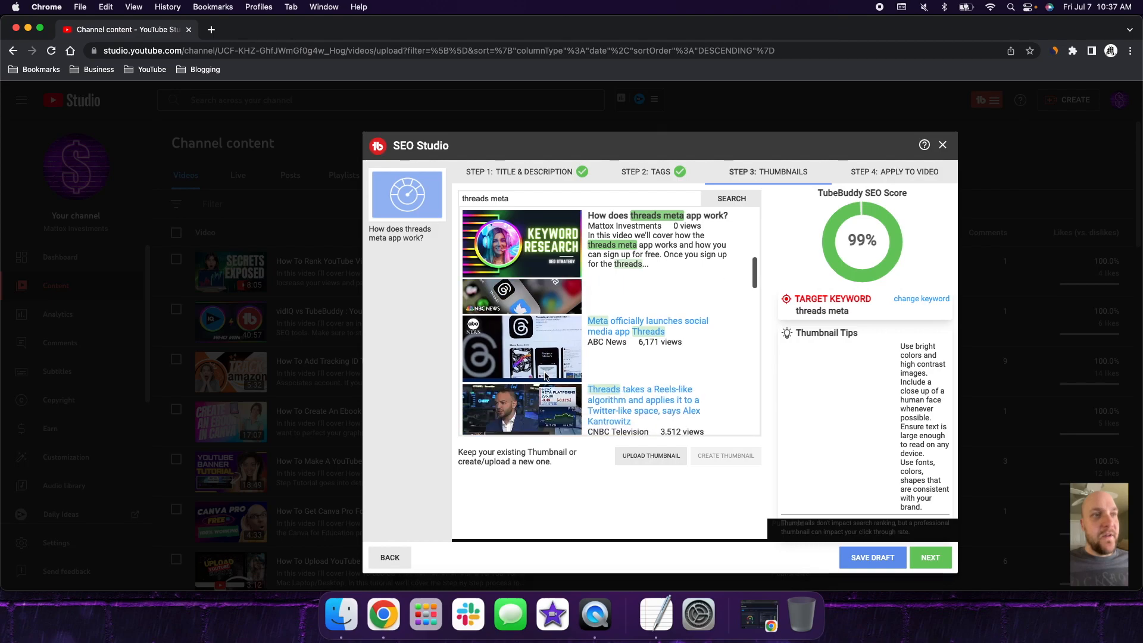
{"action": "scroll", "coordinate": [568, 305], "scroll_direction": "down", "scroll_amount": 1}
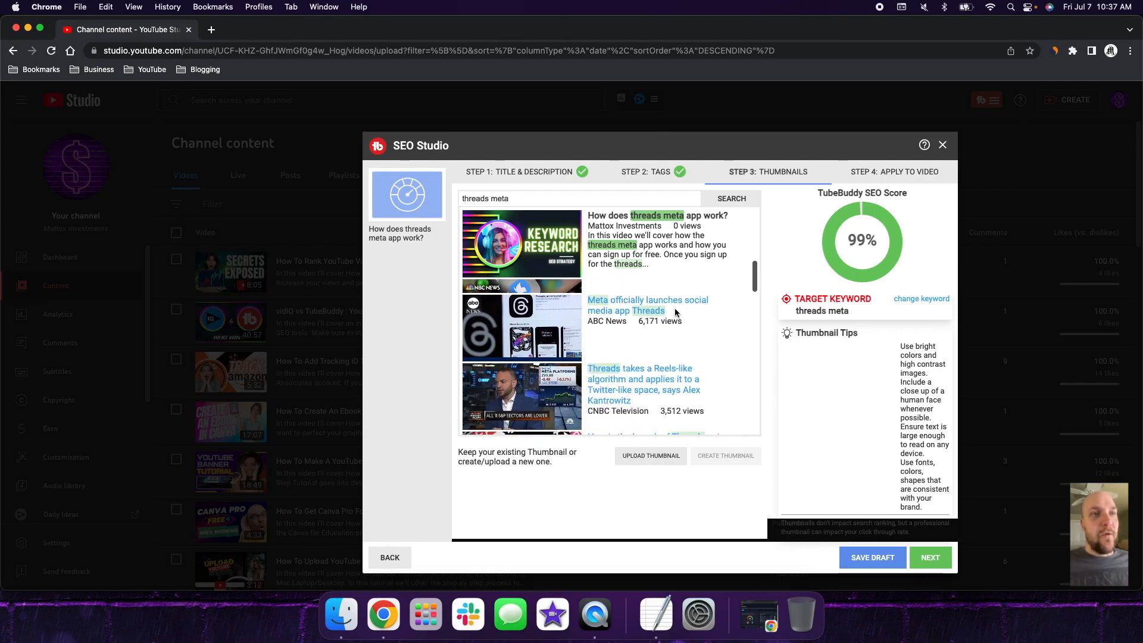
{"action": "scroll", "coordinate": [598, 337], "scroll_direction": "down", "scroll_amount": 3}
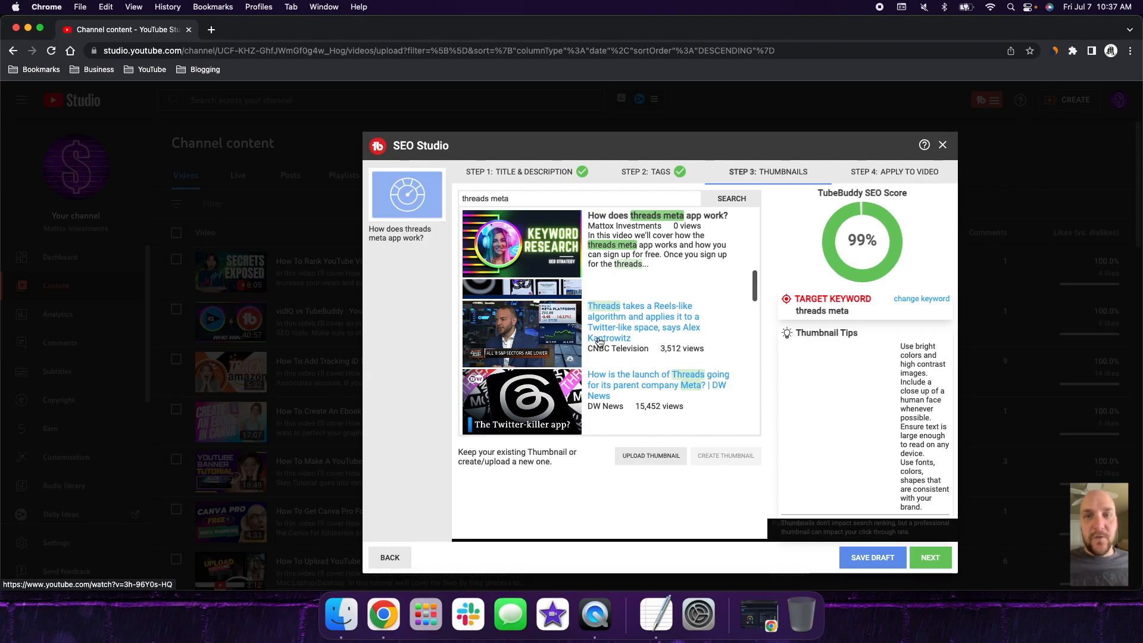
{"action": "scroll", "coordinate": [654, 387], "scroll_direction": "down", "scroll_amount": 1}
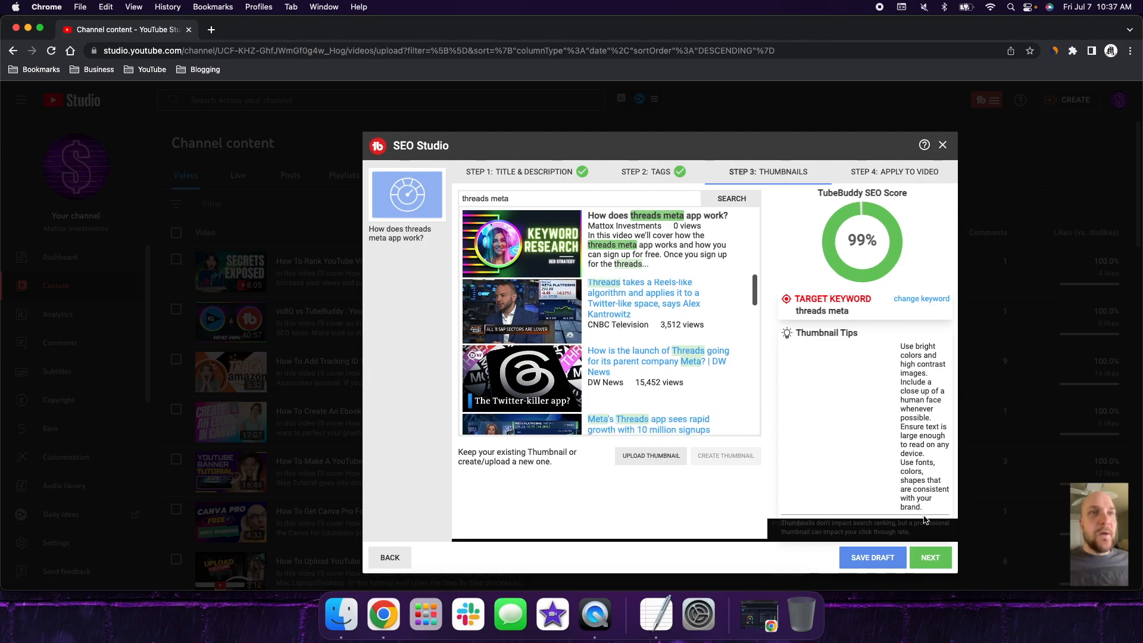
- Proceed to the apply-to-video stage and close SEO Studio without saving the optimization
{"action": "left_click", "coordinate": [931, 561]}
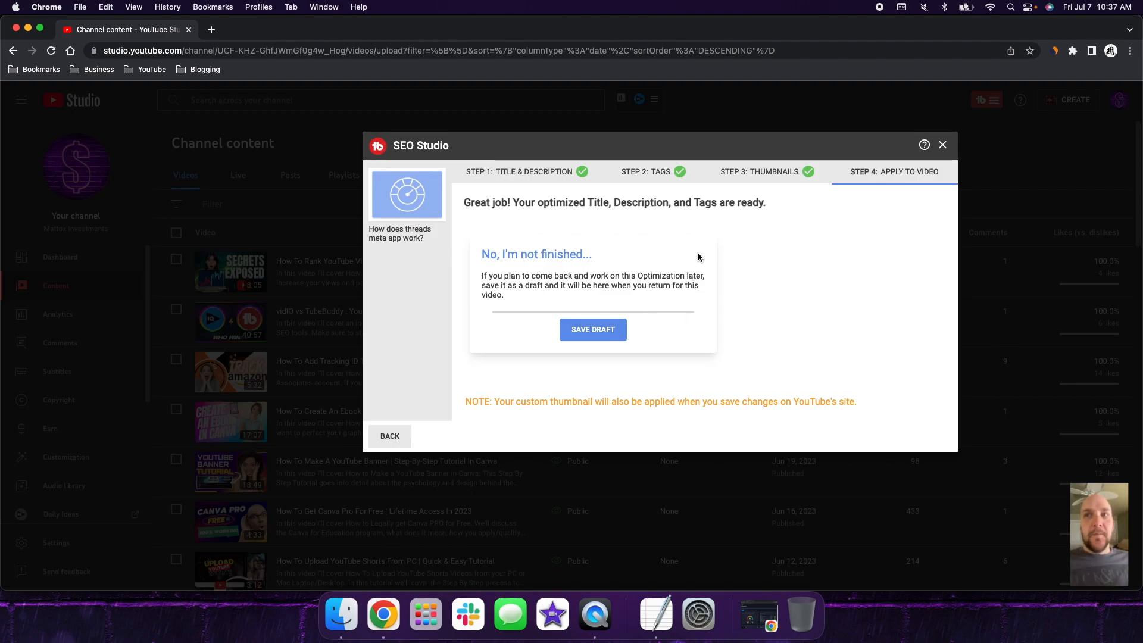
{"action": "left_click", "coordinate": [942, 144]}
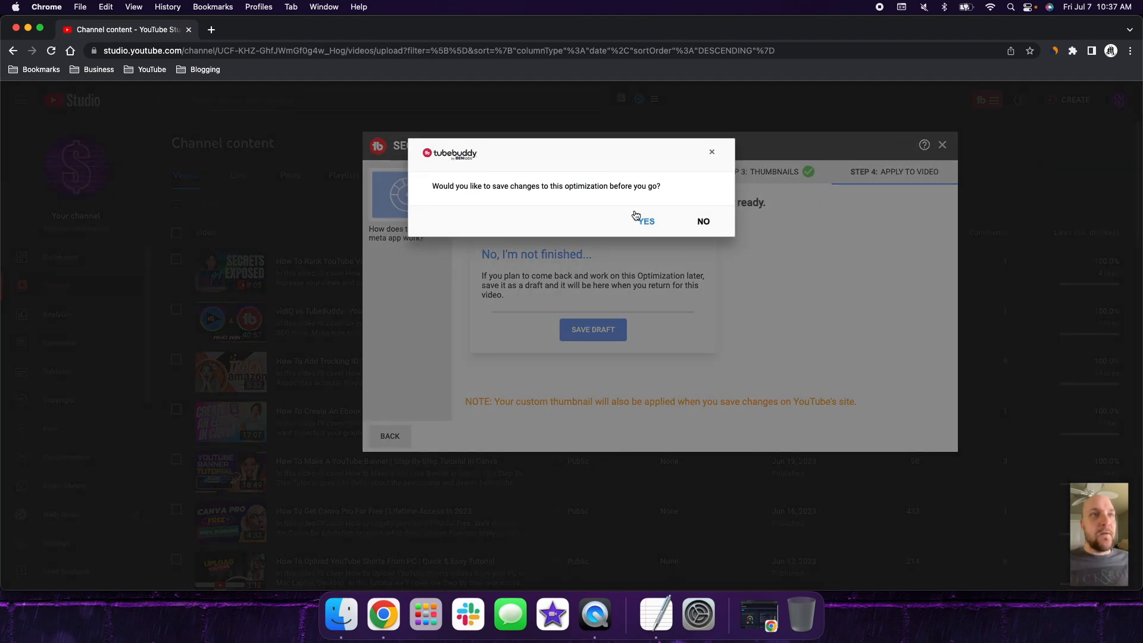
{"action": "left_click", "coordinate": [701, 220]}
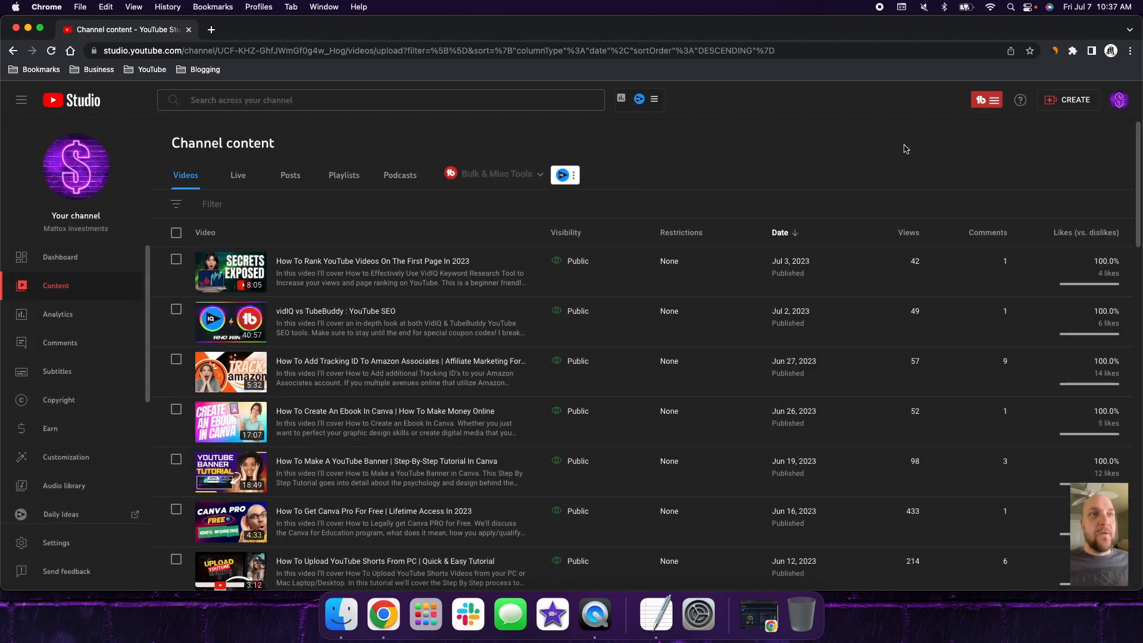
- Open TubeBuddy's Suggested Shorts and look through the recommended video moments and their retention increases
{"action": "left_click", "coordinate": [998, 105]}
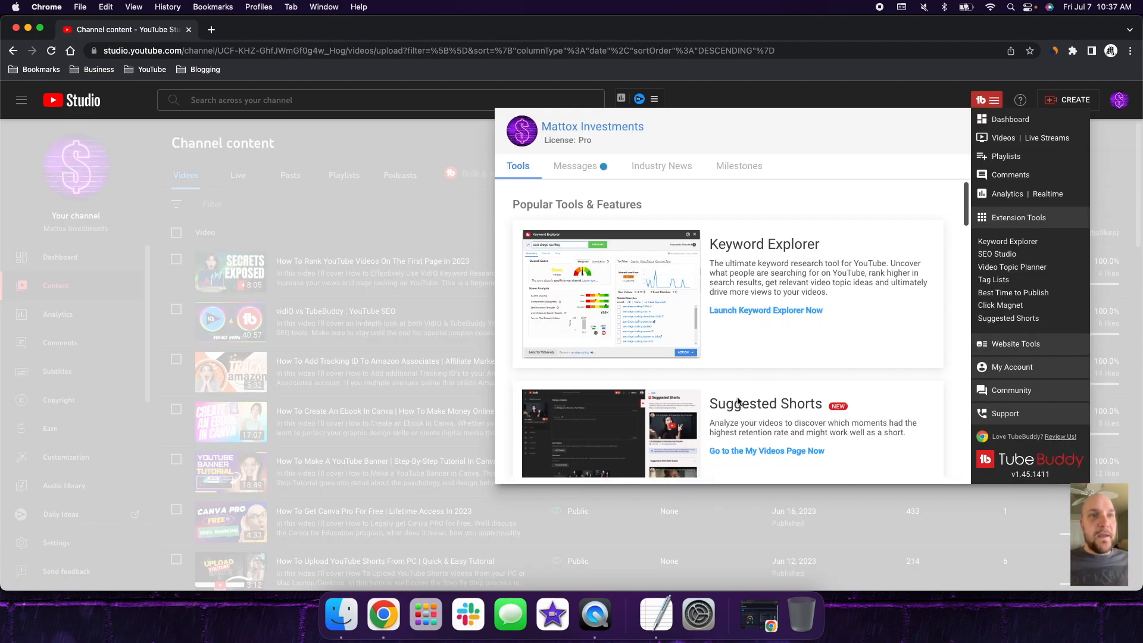
{"action": "scroll", "coordinate": [783, 381], "scroll_direction": "down", "scroll_amount": 3}
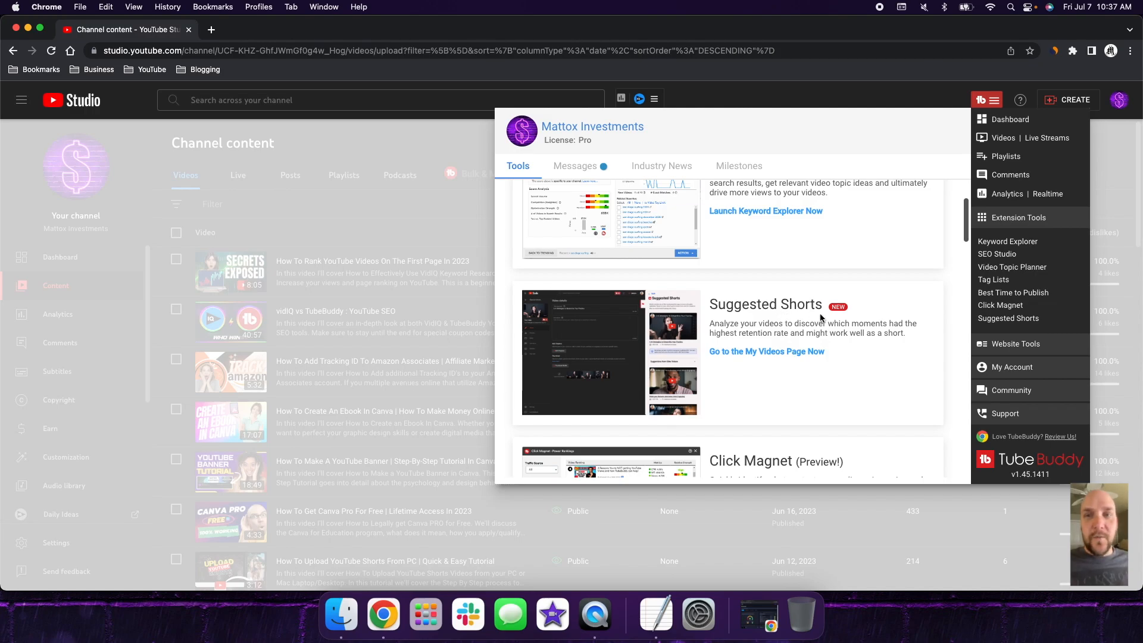
{"action": "left_click", "coordinate": [925, 321]}
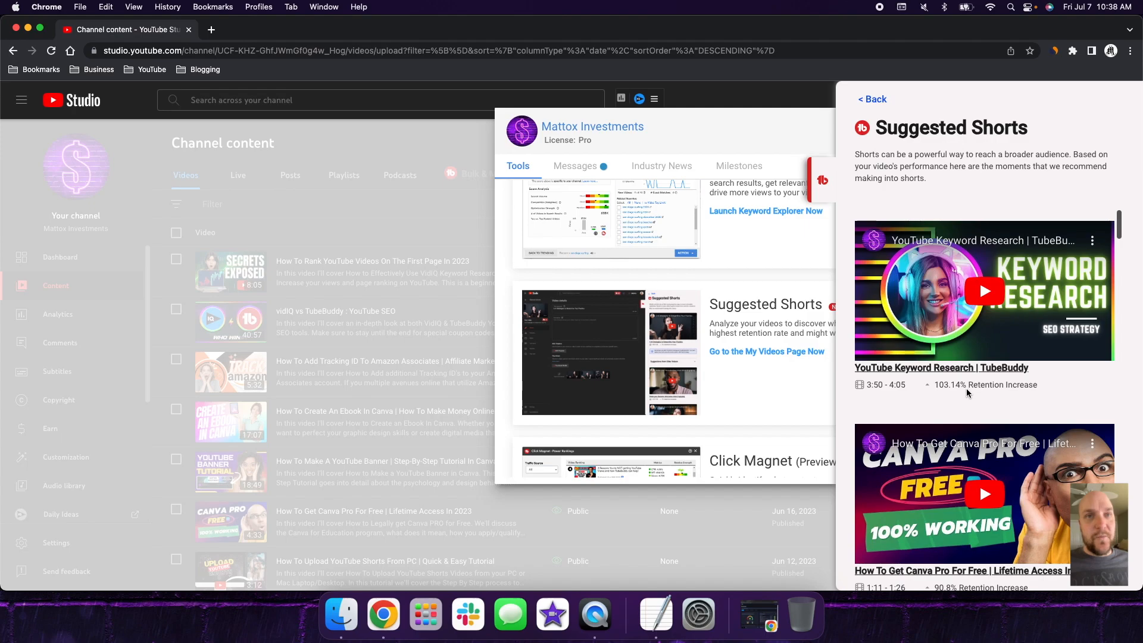
{"action": "scroll", "coordinate": [966, 388], "scroll_direction": "down", "scroll_amount": 2}
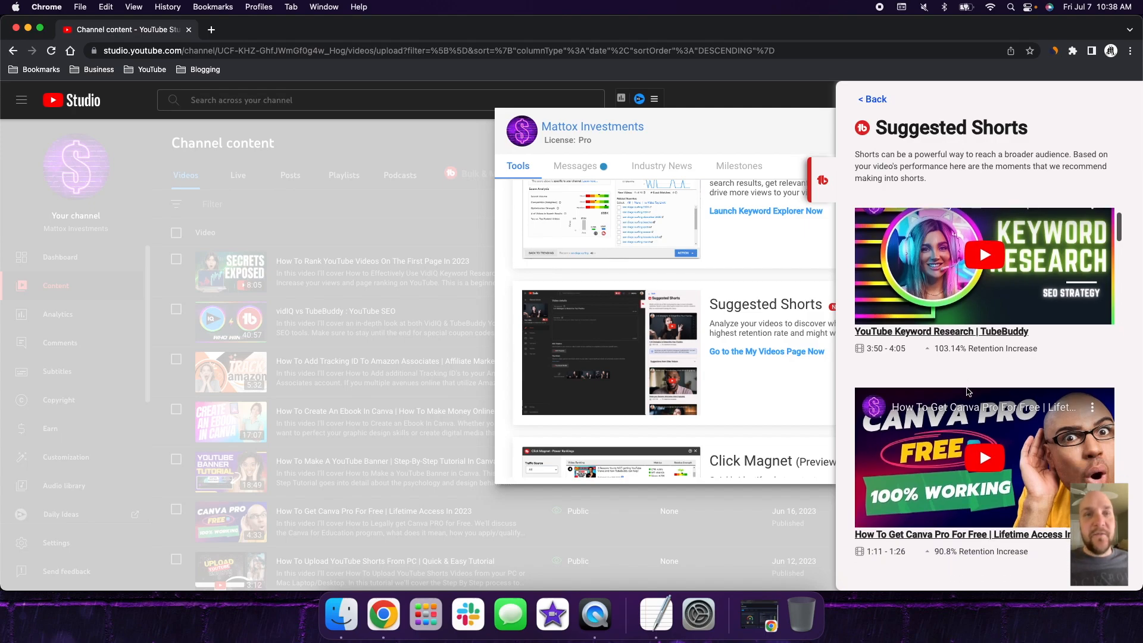
{"action": "scroll", "coordinate": [967, 393], "scroll_direction": "down", "scroll_amount": 4}
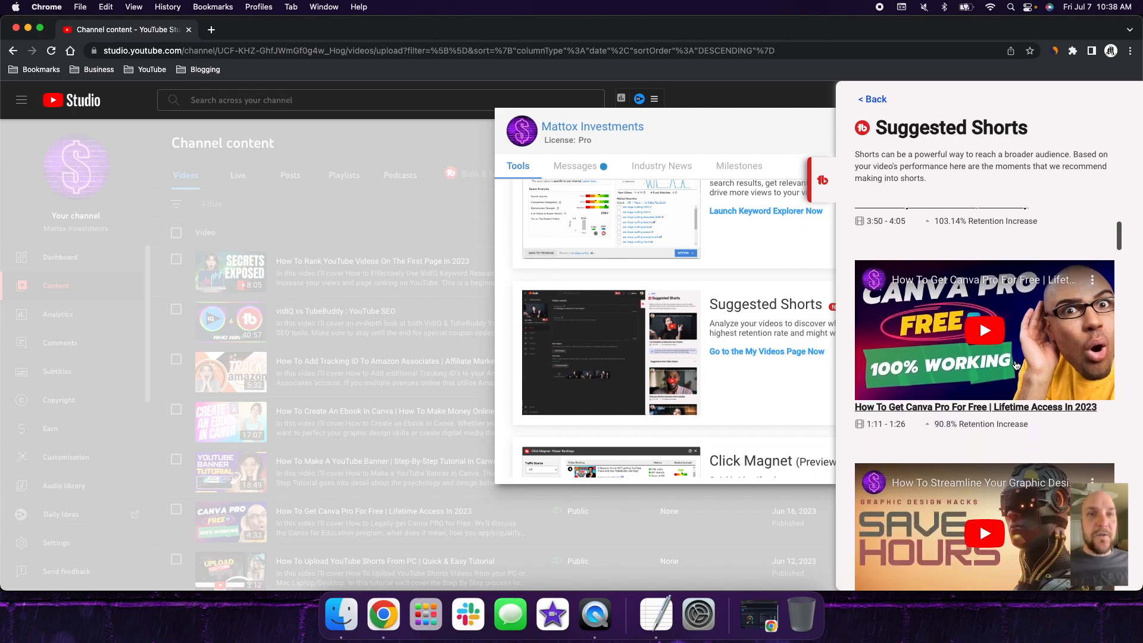